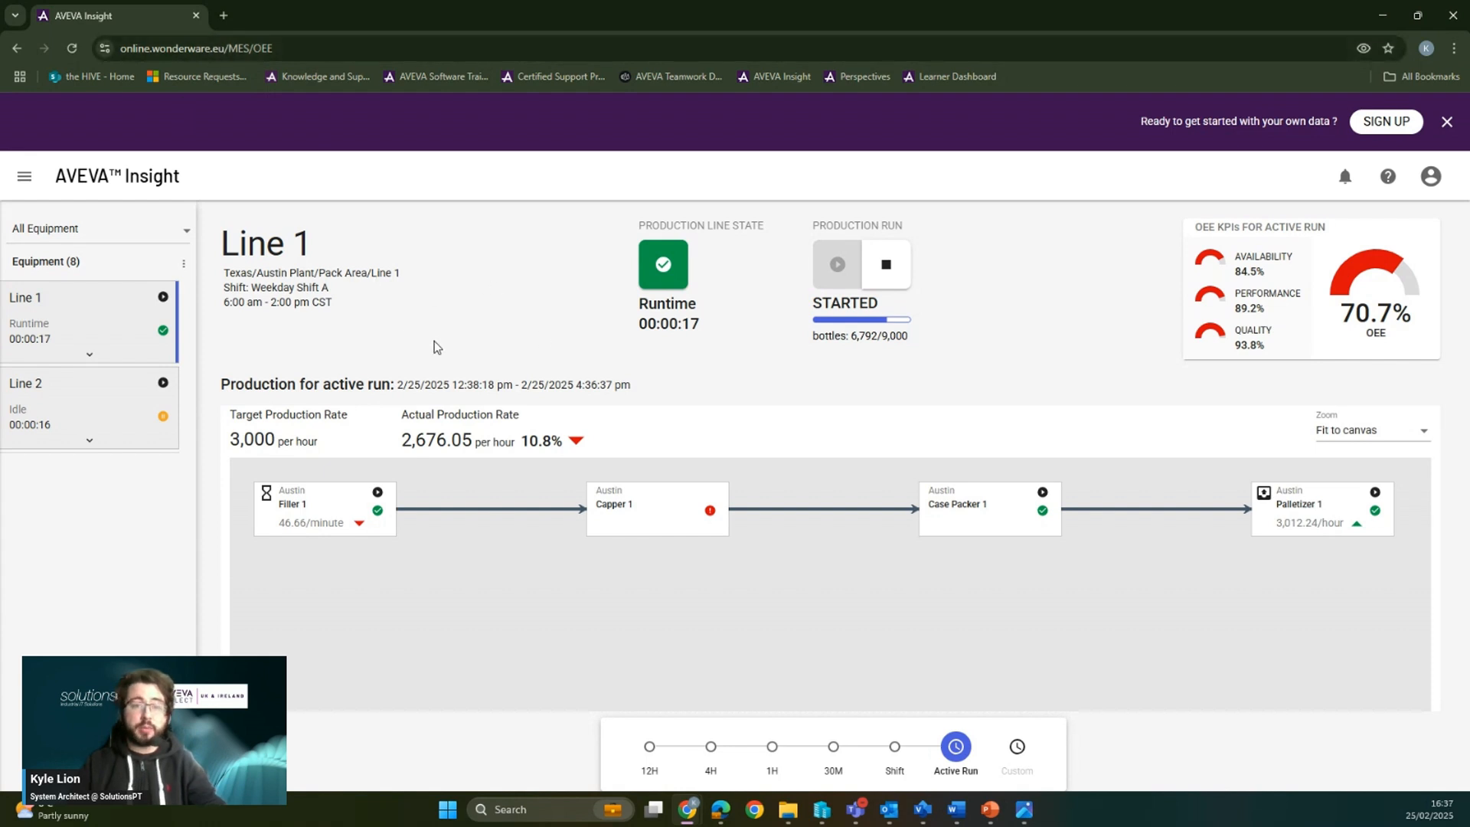
{"action": "mouse_move", "coordinate": [717, 498]}
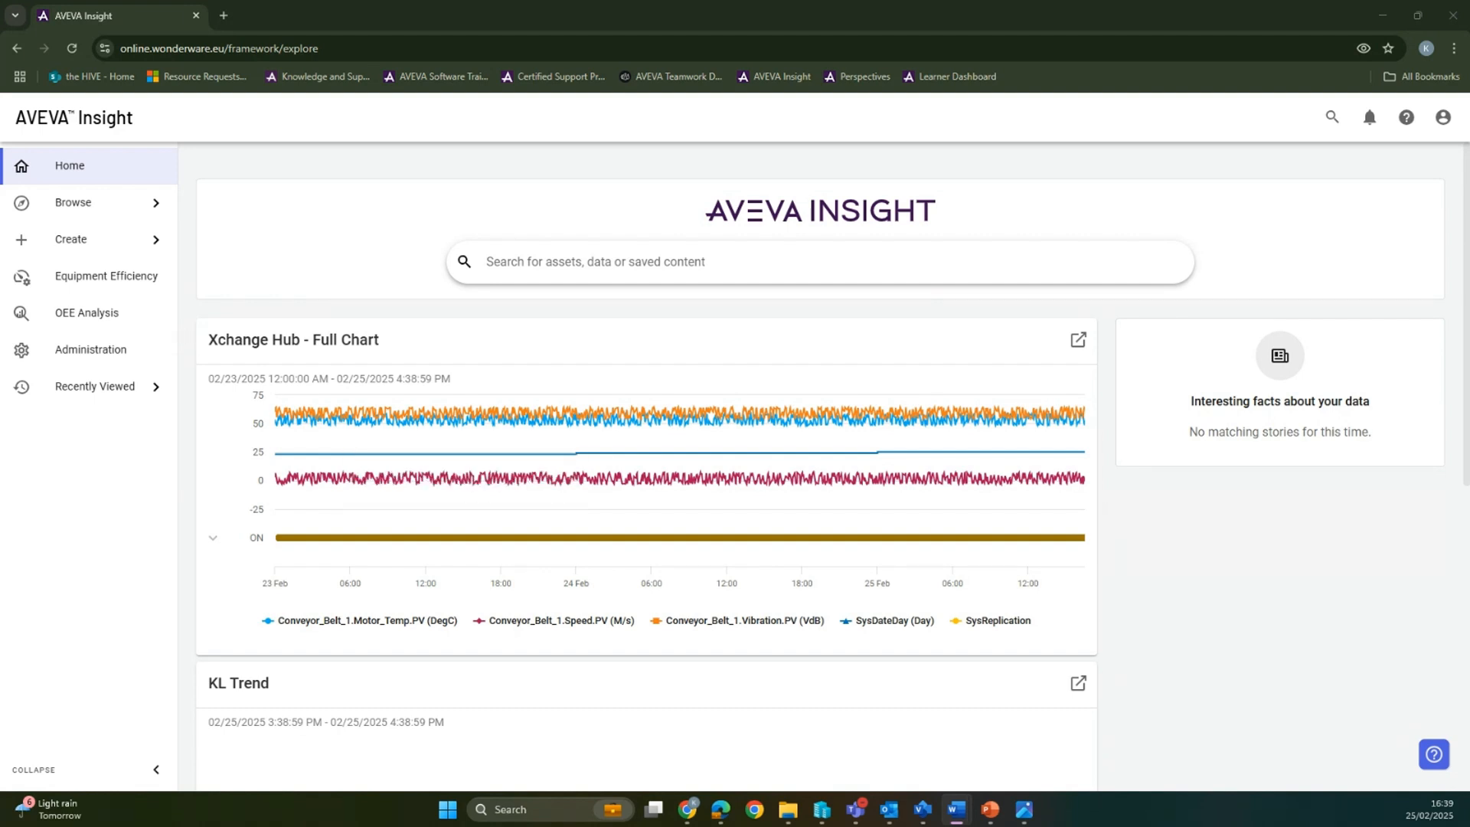
{"action": "key", "text": "alt+Tab"}
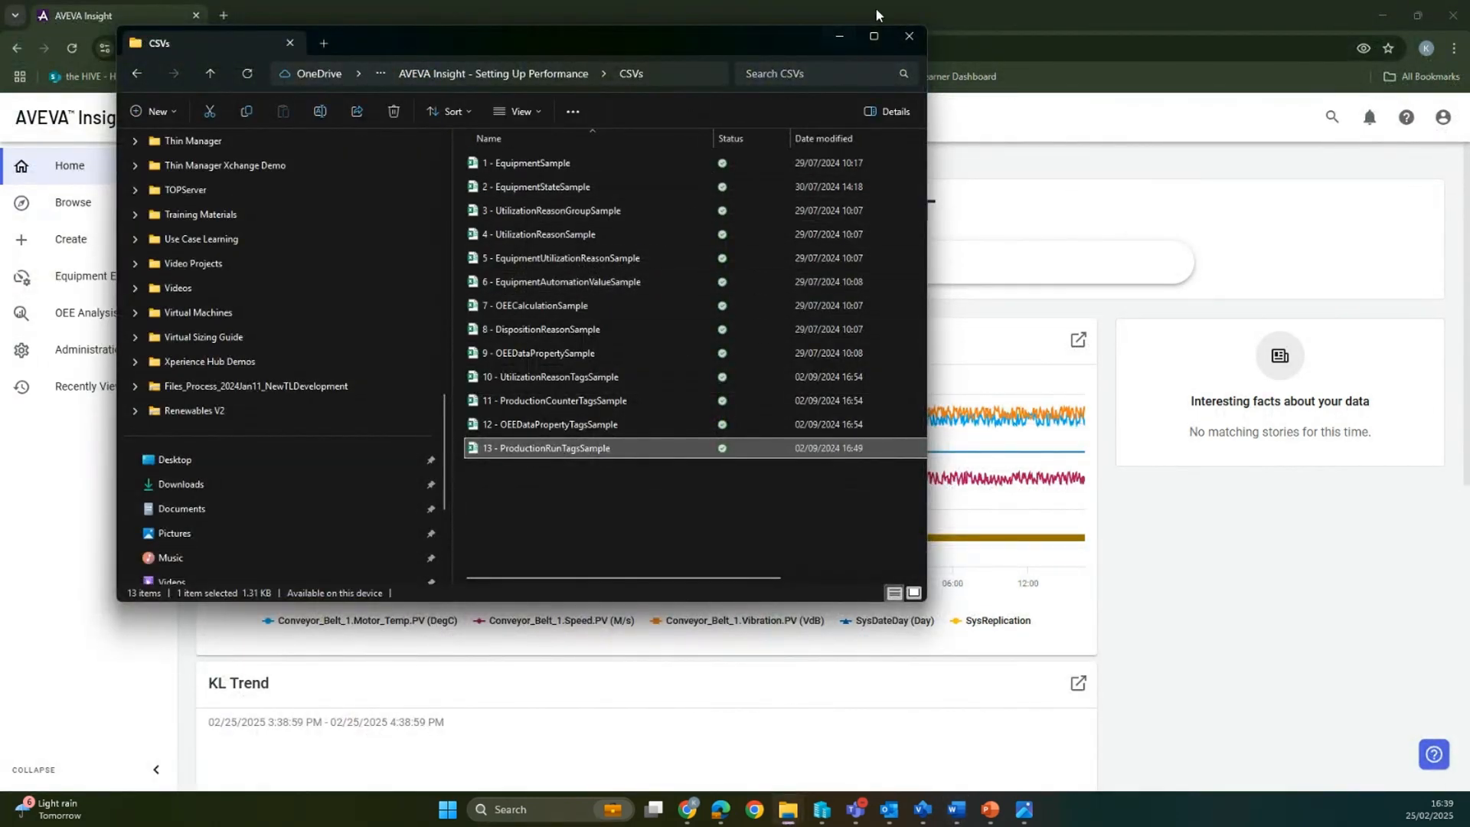
{"action": "left_click", "coordinate": [840, 39]}
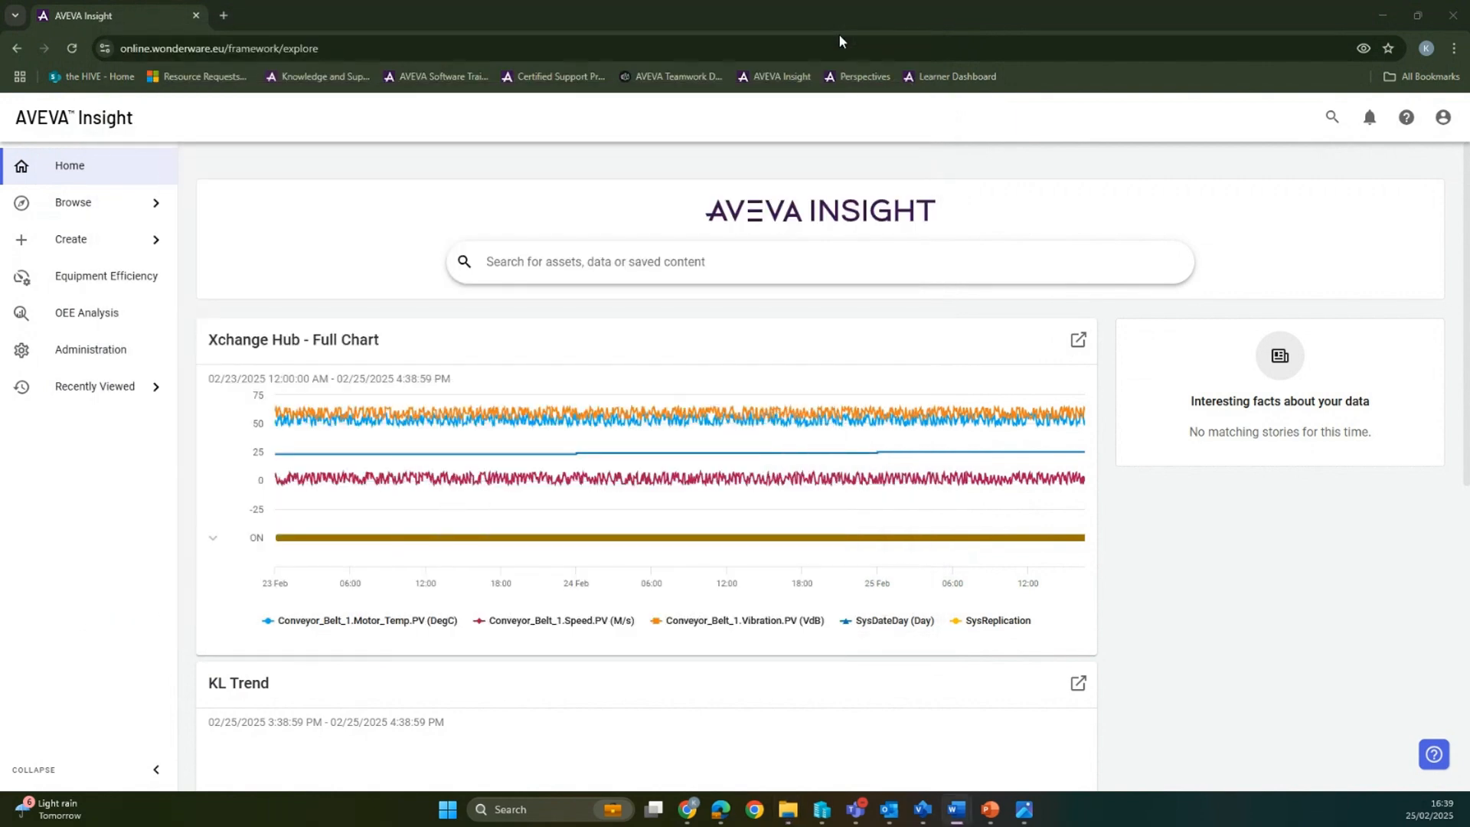
Open the Equipment list of the efficiency model in Administration and look at its CSV import options
{"action": "left_click", "coordinate": [133, 351]}
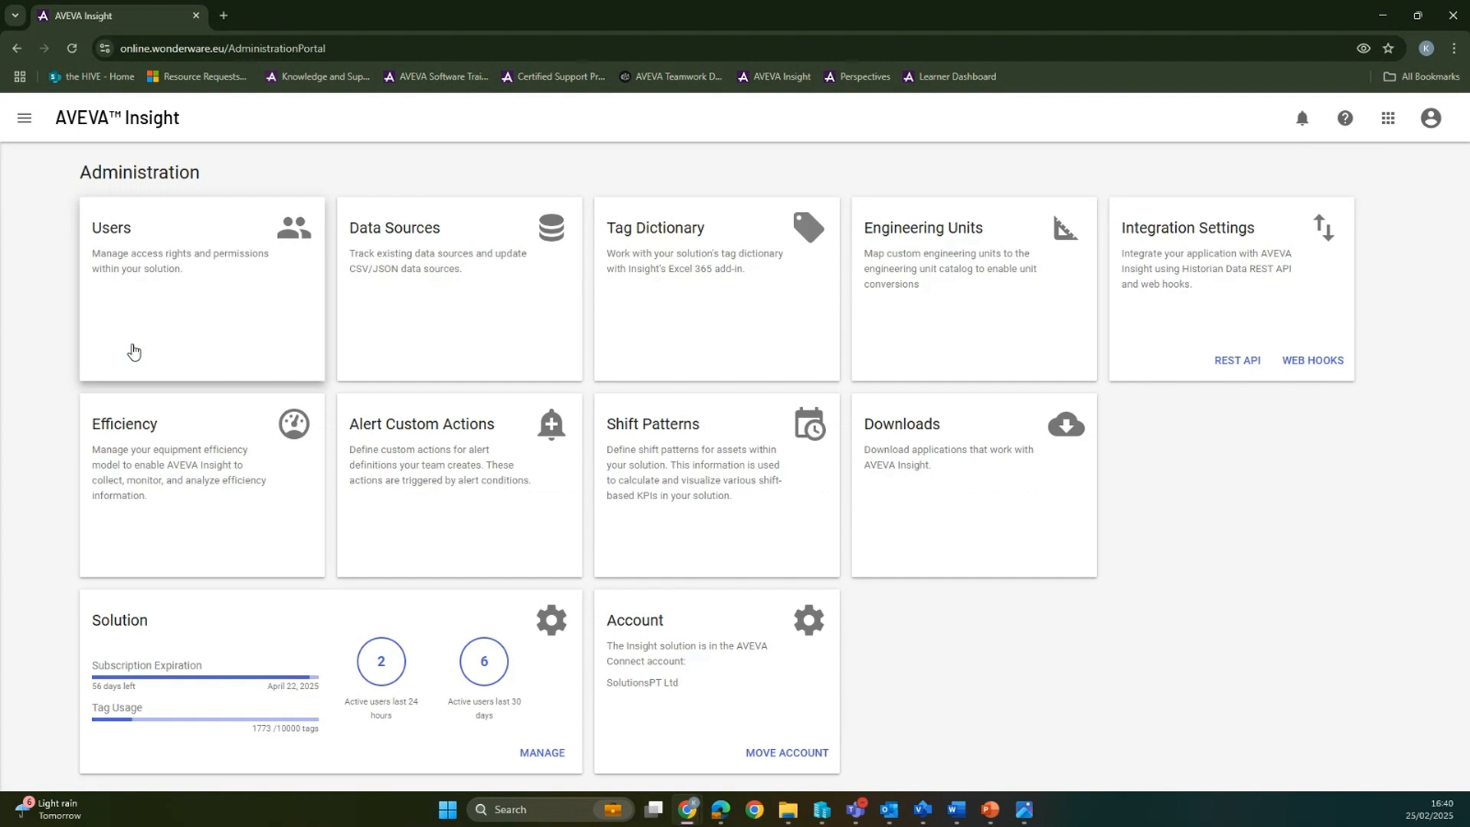
{"action": "left_click", "coordinate": [233, 472]}
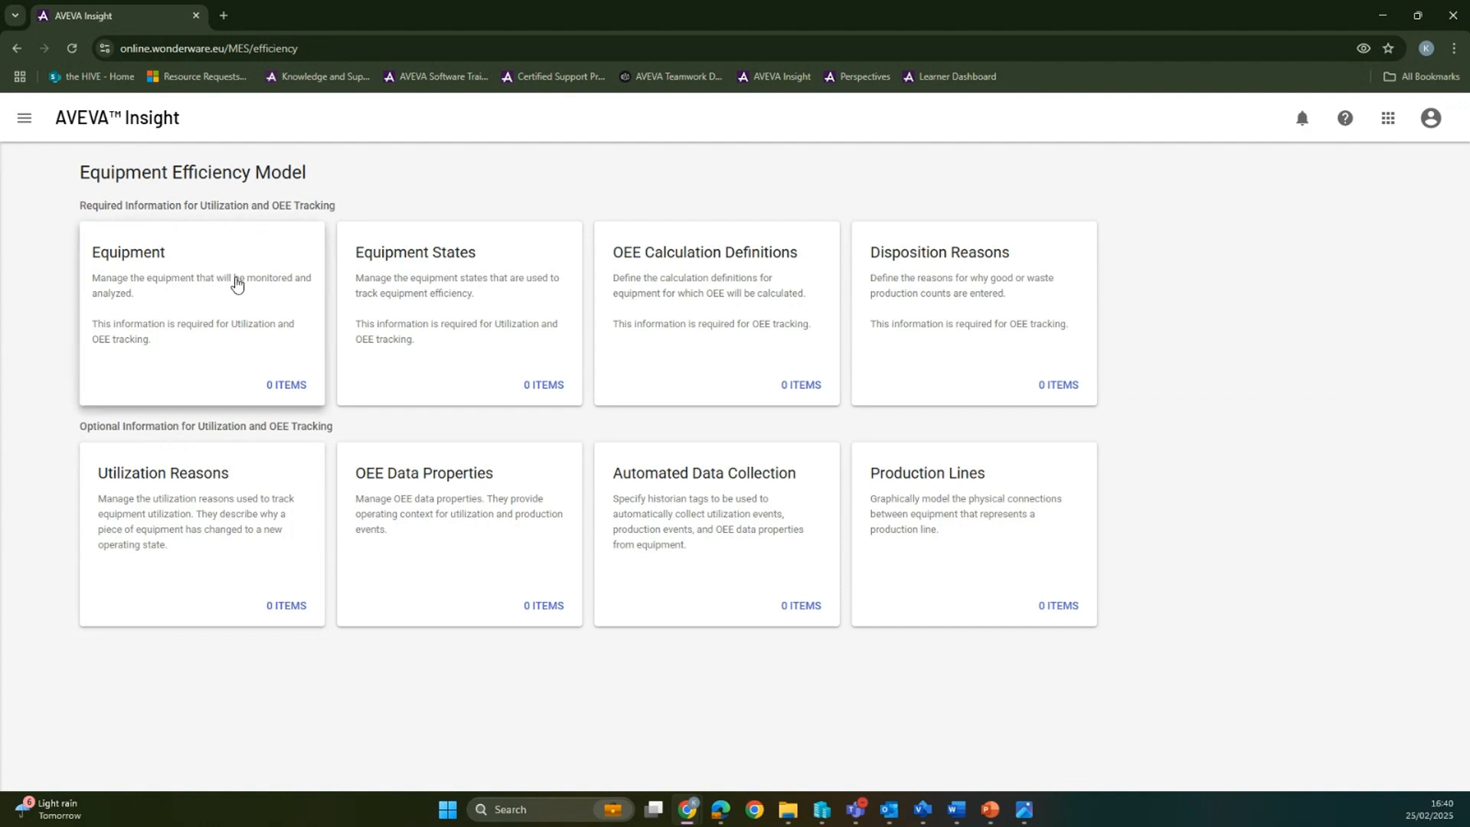
{"action": "left_click", "coordinate": [226, 282]}
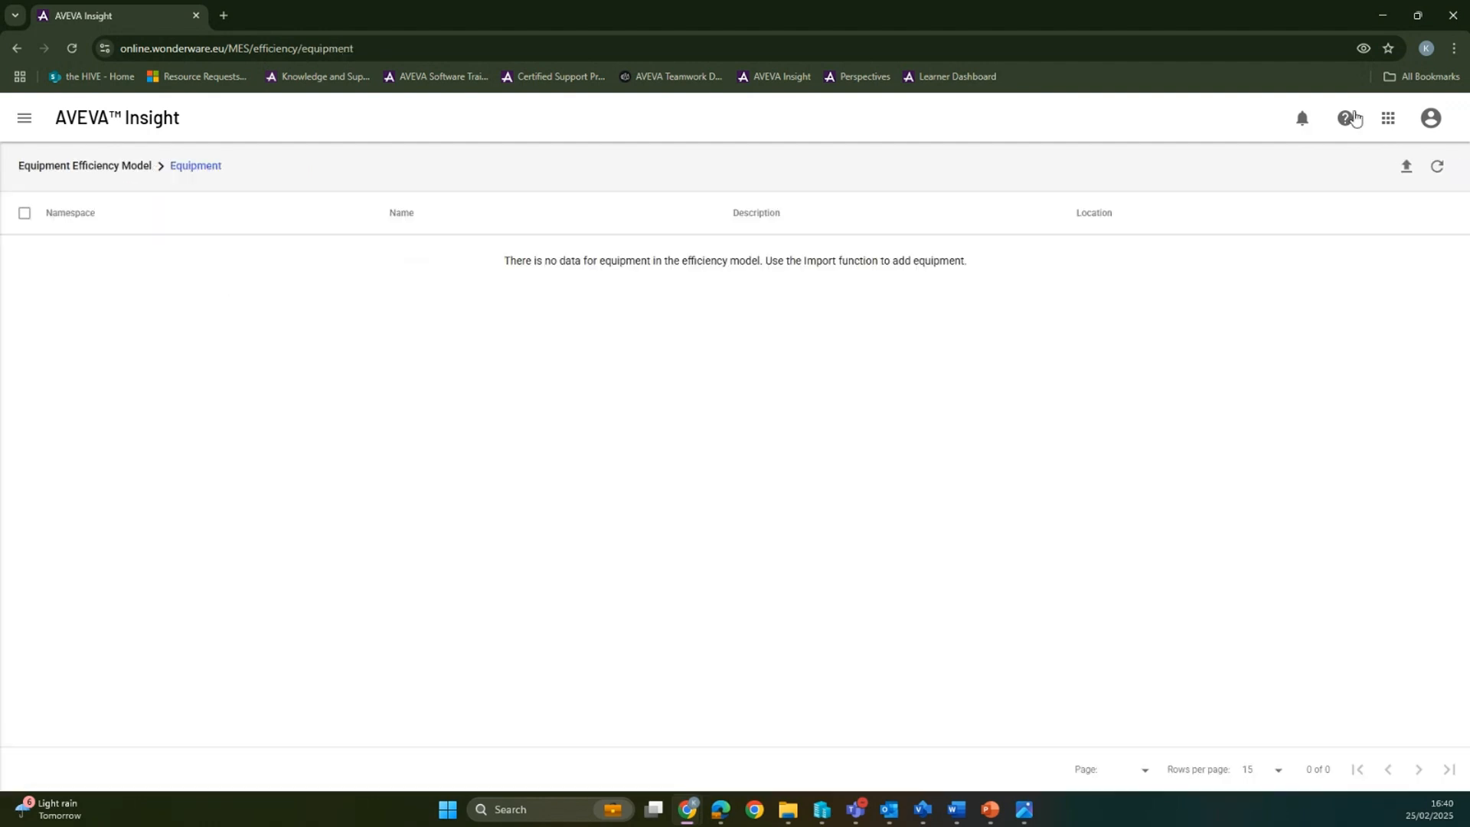
{"action": "left_click", "coordinate": [1406, 171]}
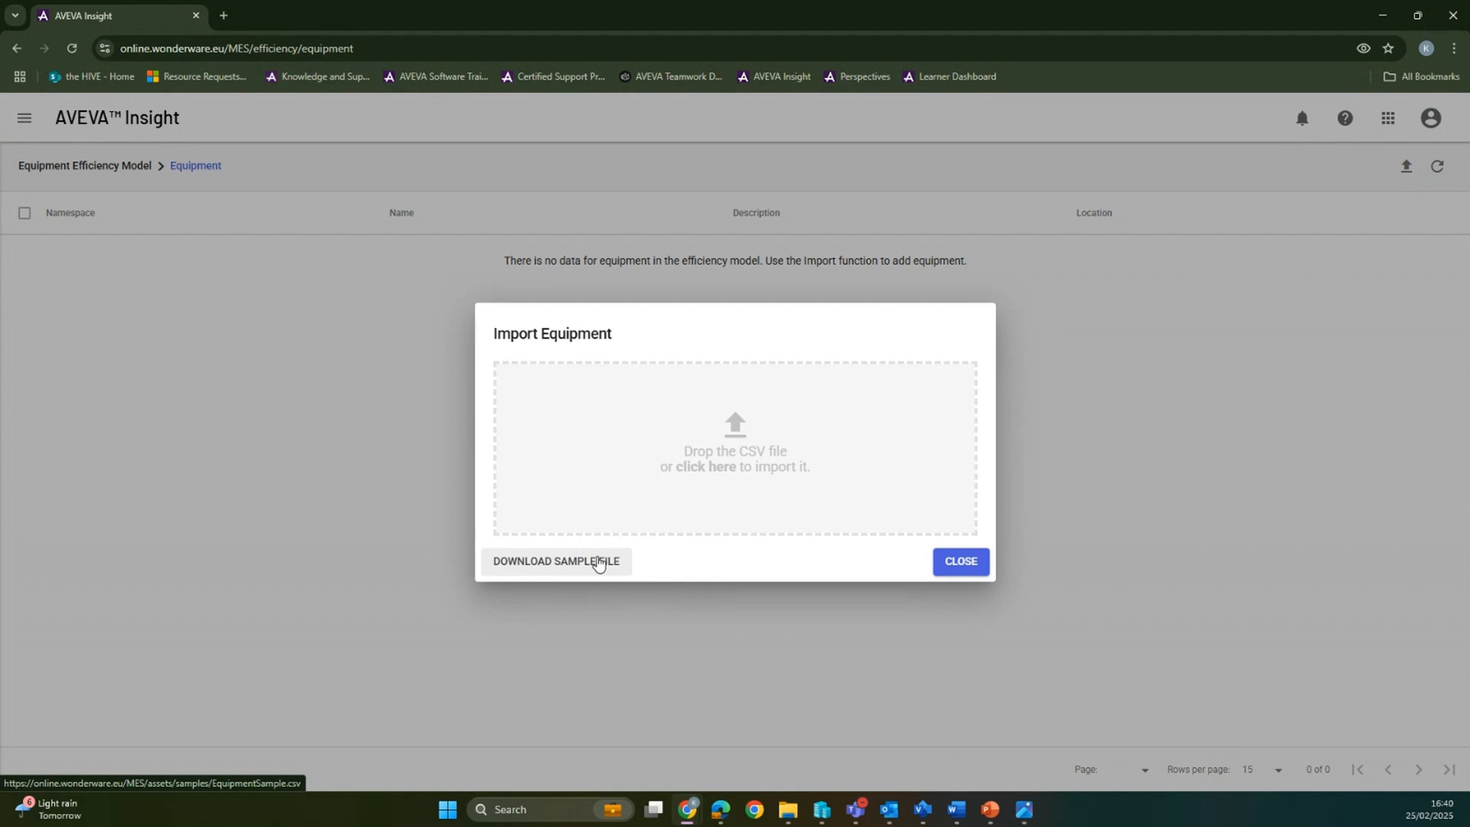
{"action": "left_click", "coordinate": [963, 564]}
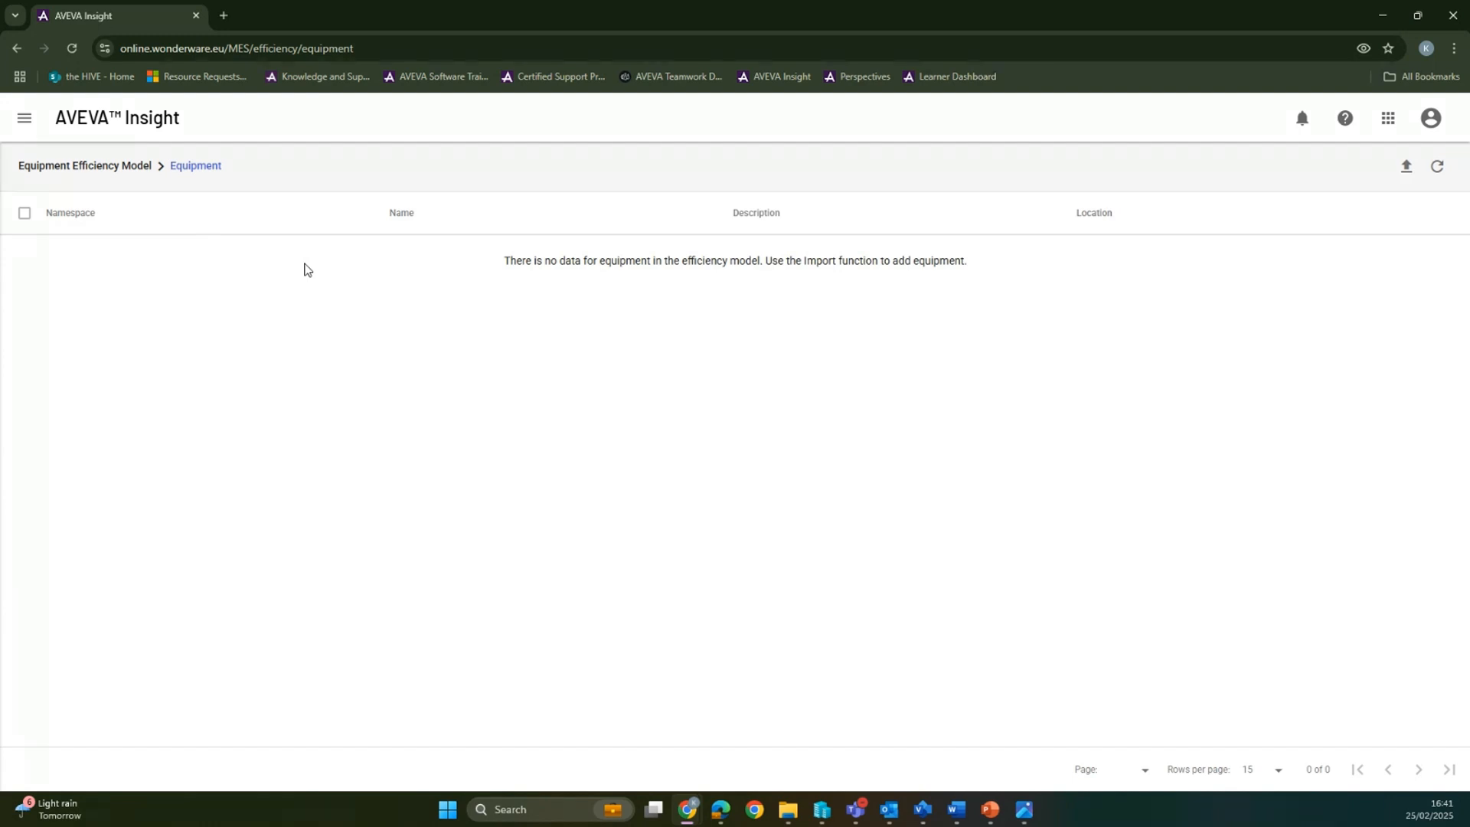
Import the equipment into the efficiency model from the file "1 - EquipmentSample" in the CSVs folder
{"action": "left_click", "coordinate": [1406, 170]}
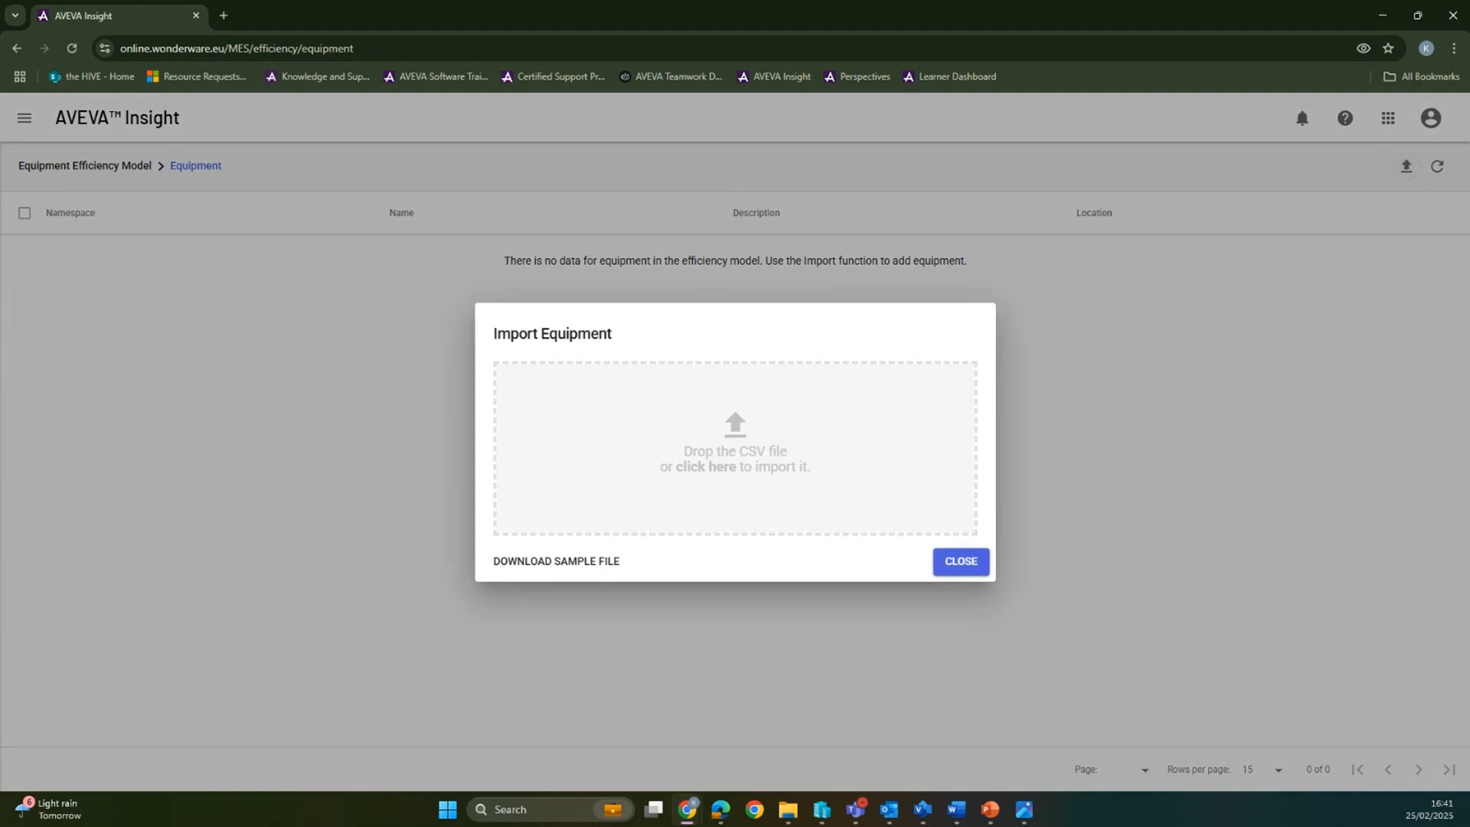
{"action": "left_click", "coordinate": [788, 809]}
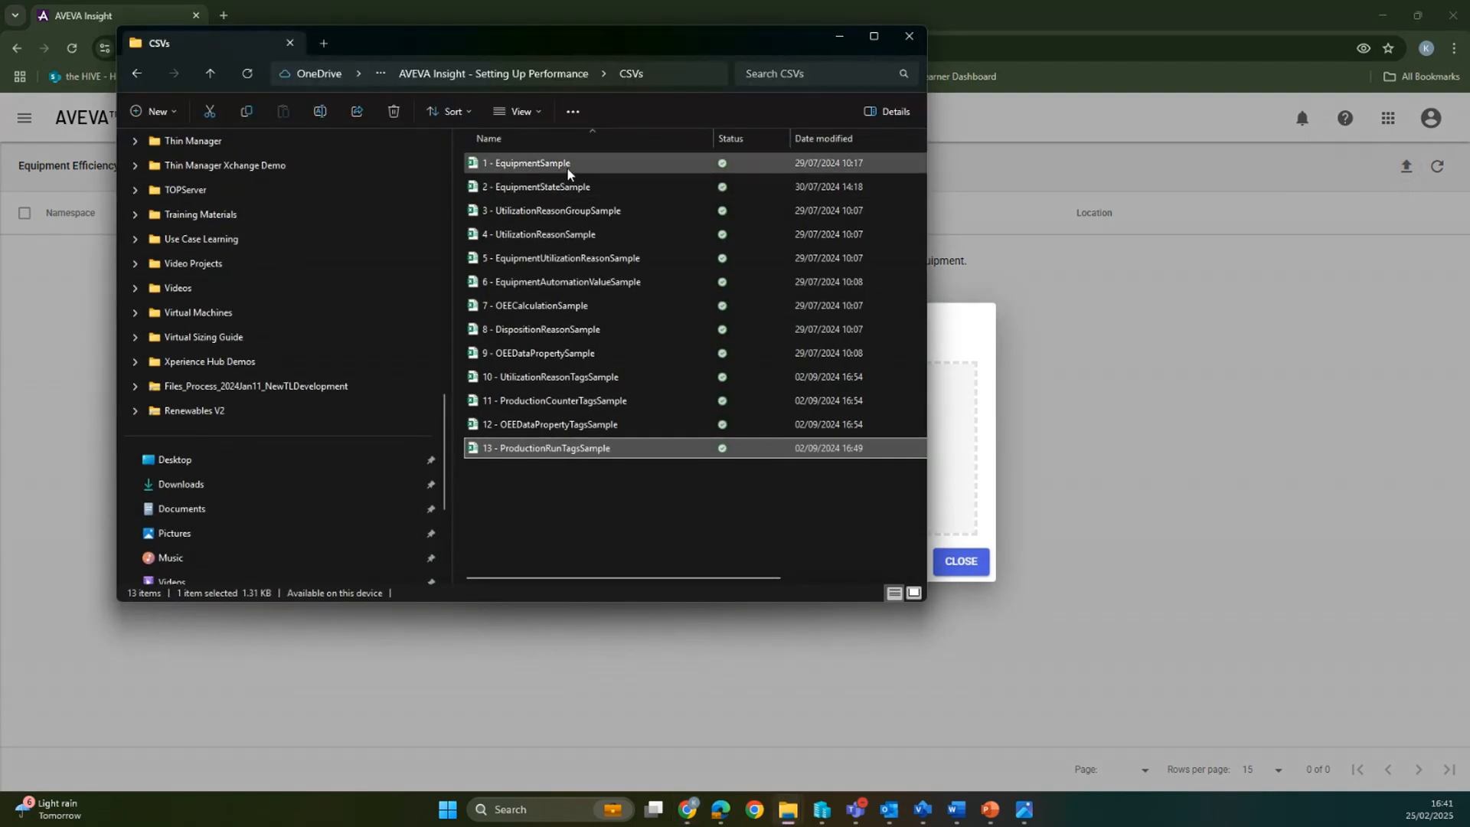
{"action": "left_click_drag", "start_coordinate": [564, 167], "coordinate": [955, 400]}
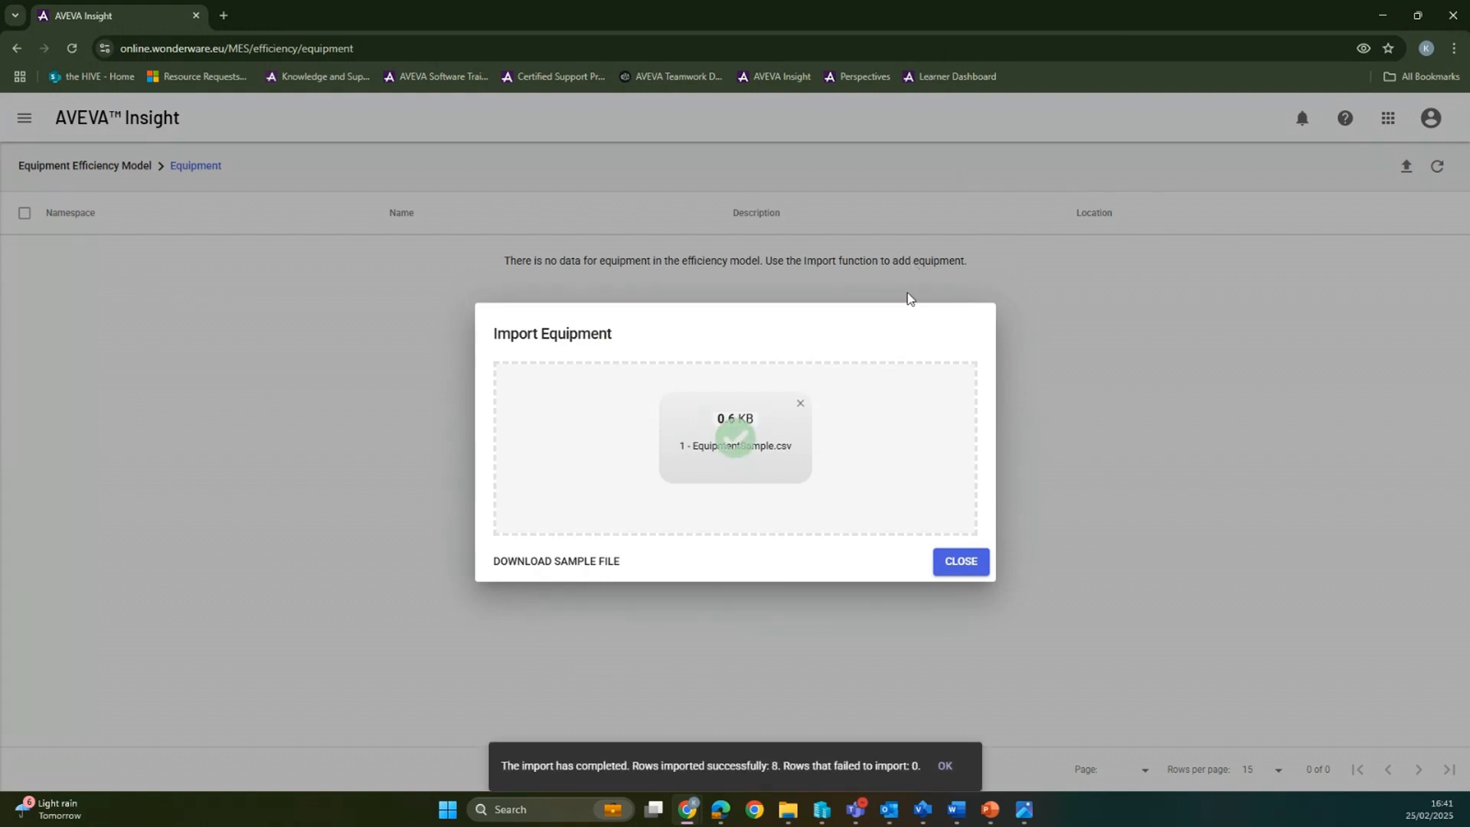
{"action": "left_click", "coordinate": [963, 564]}
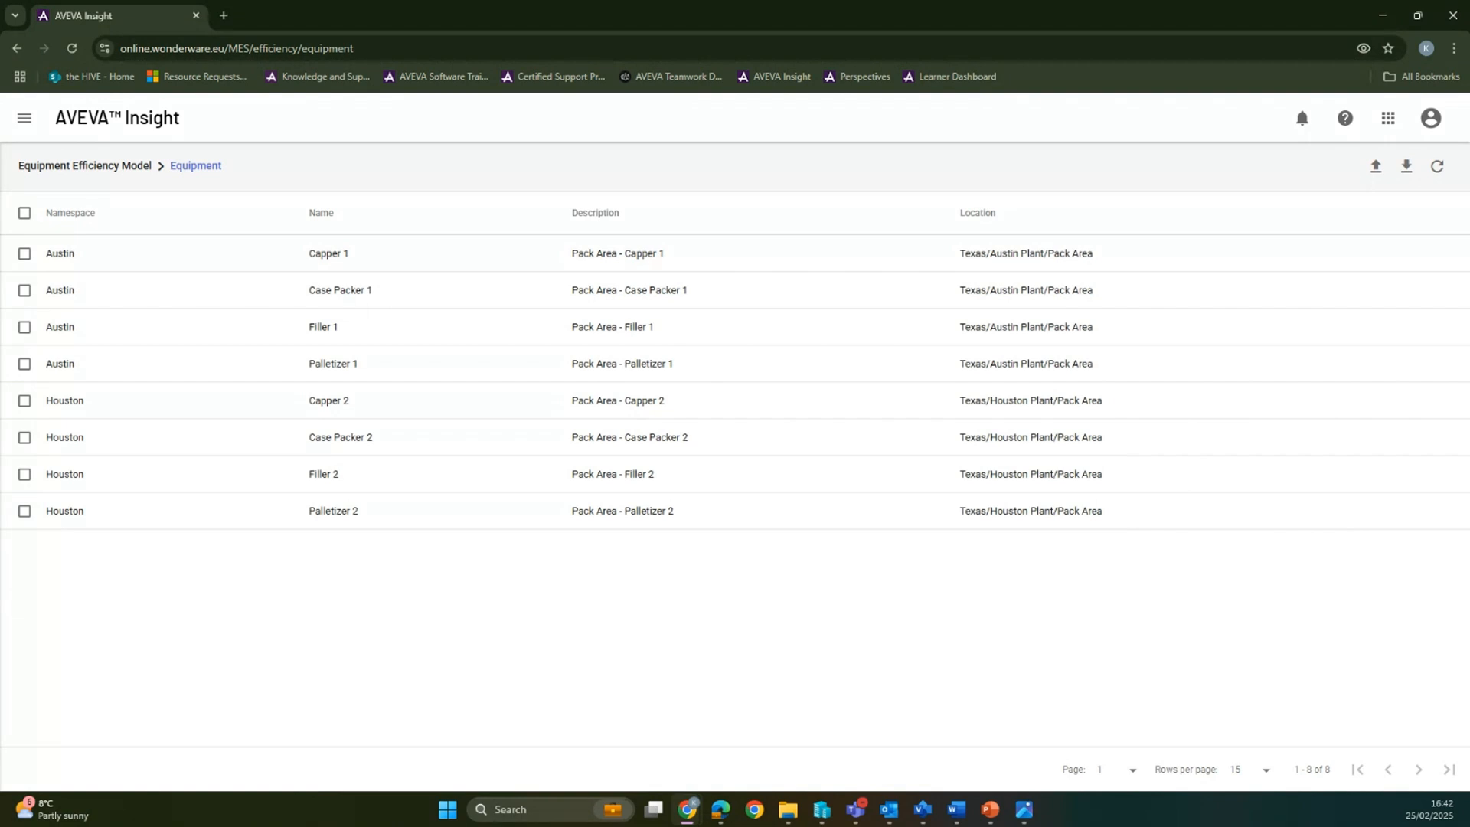
Import the equipment states into the efficiency model from the file "2 - EquipmentStateSample"
{"action": "left_click", "coordinate": [138, 170]}
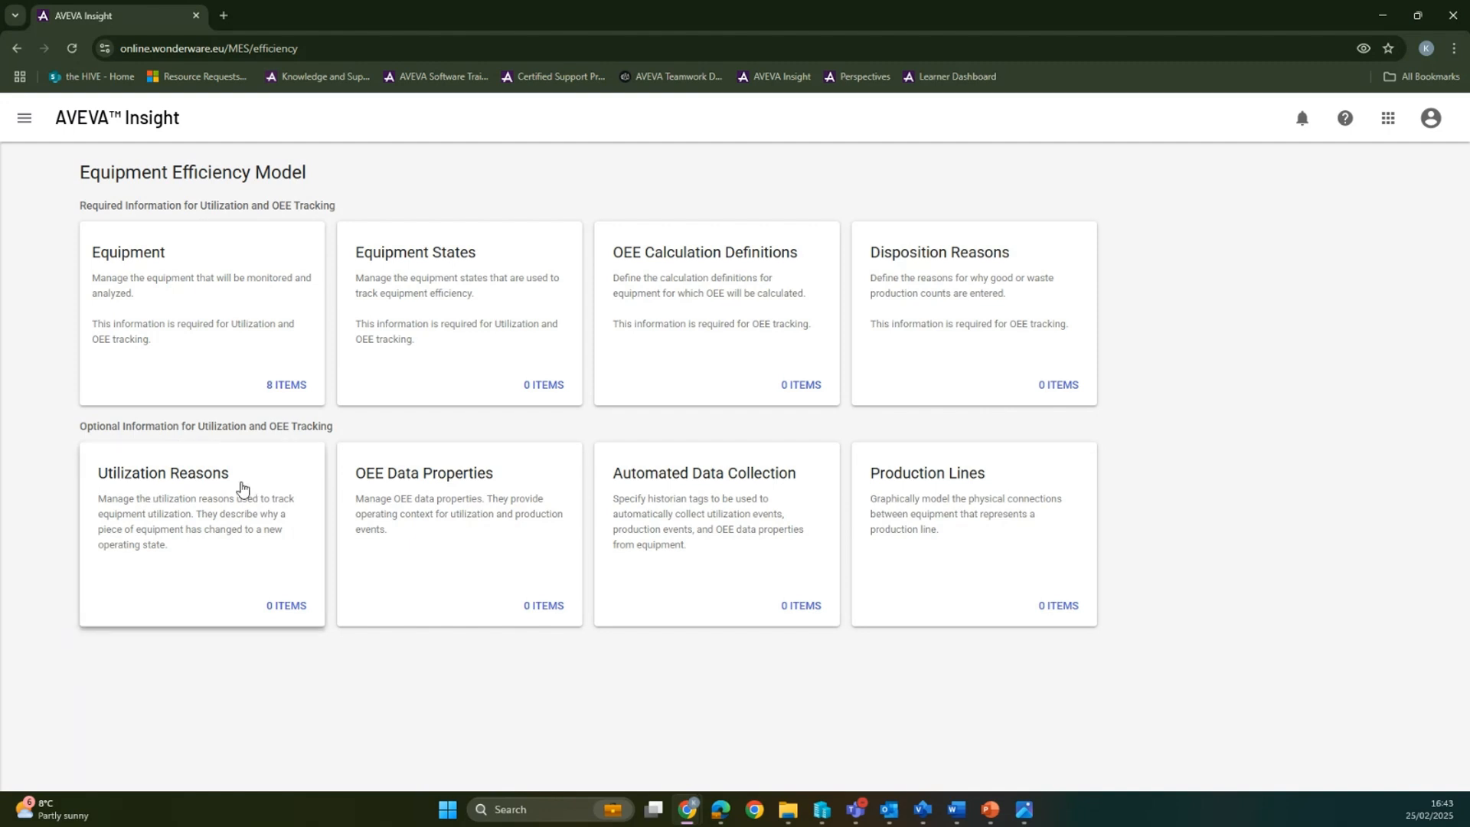
{"action": "left_click", "coordinate": [452, 312]}
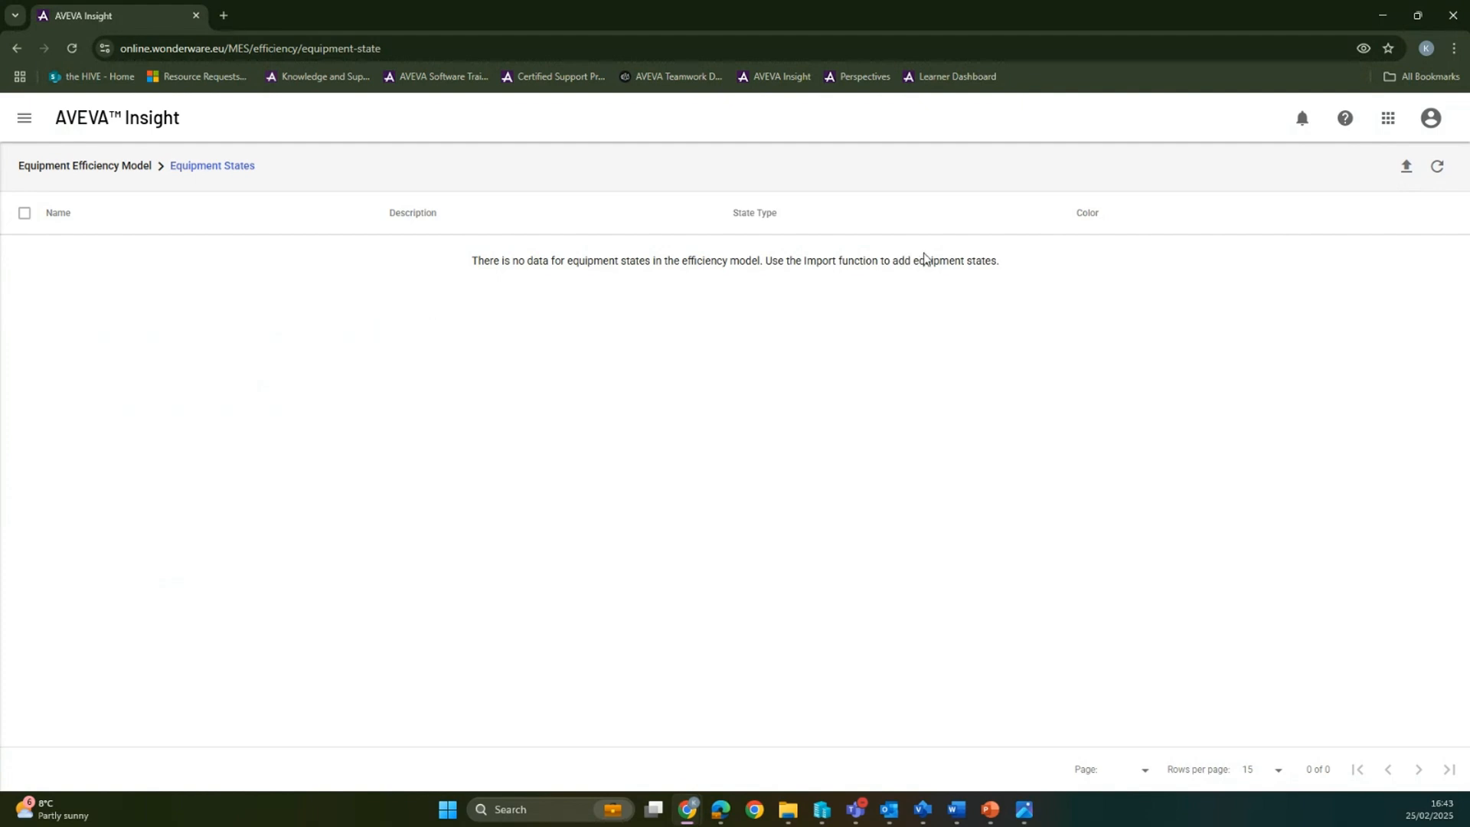
{"action": "left_click", "coordinate": [1408, 166]}
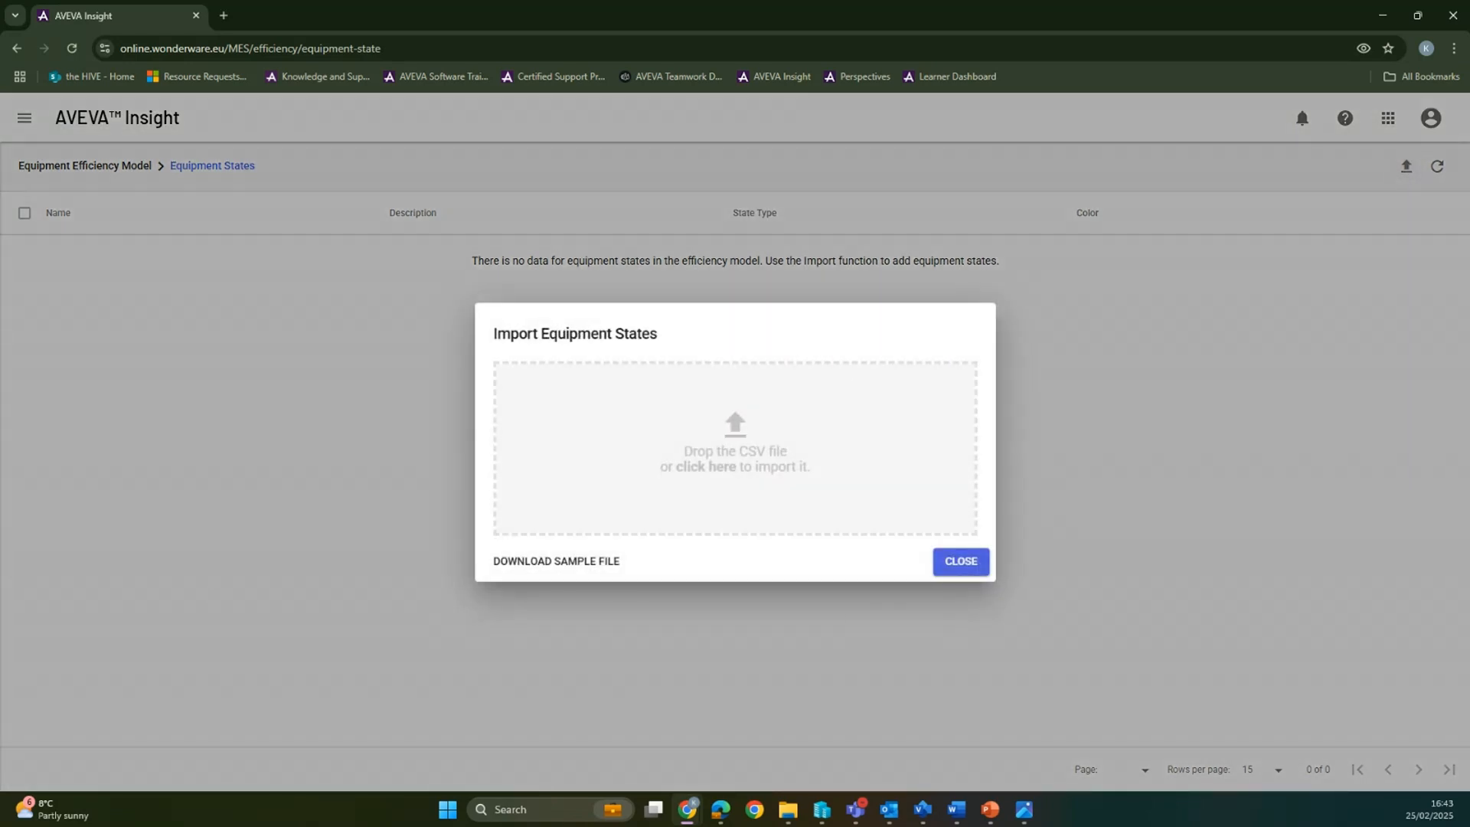
{"action": "key", "text": "alt+Tab"}
{"action": "left_click_drag", "start_coordinate": [548, 187], "coordinate": [956, 419]}
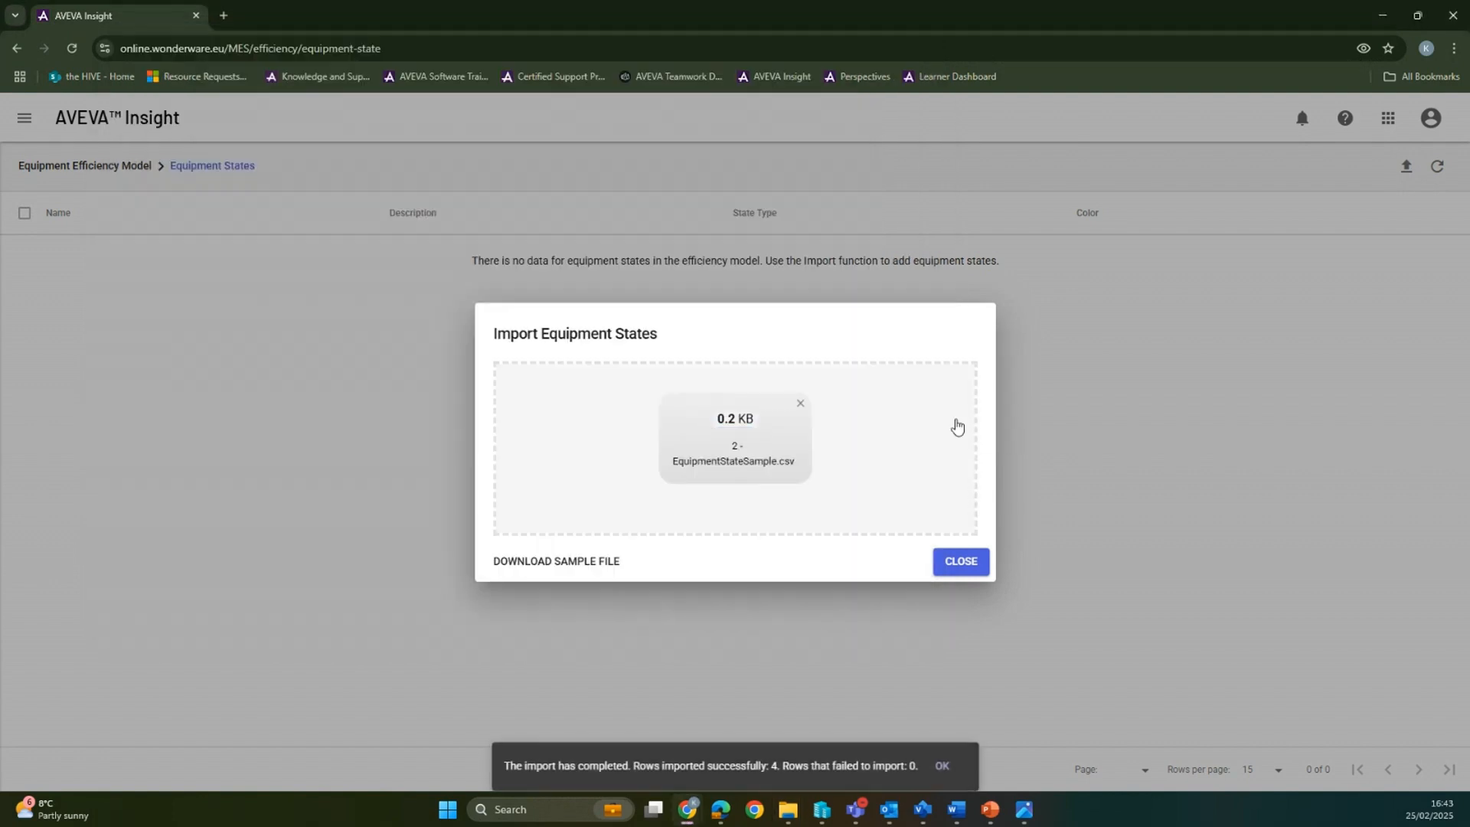
{"action": "left_click", "coordinate": [971, 561]}
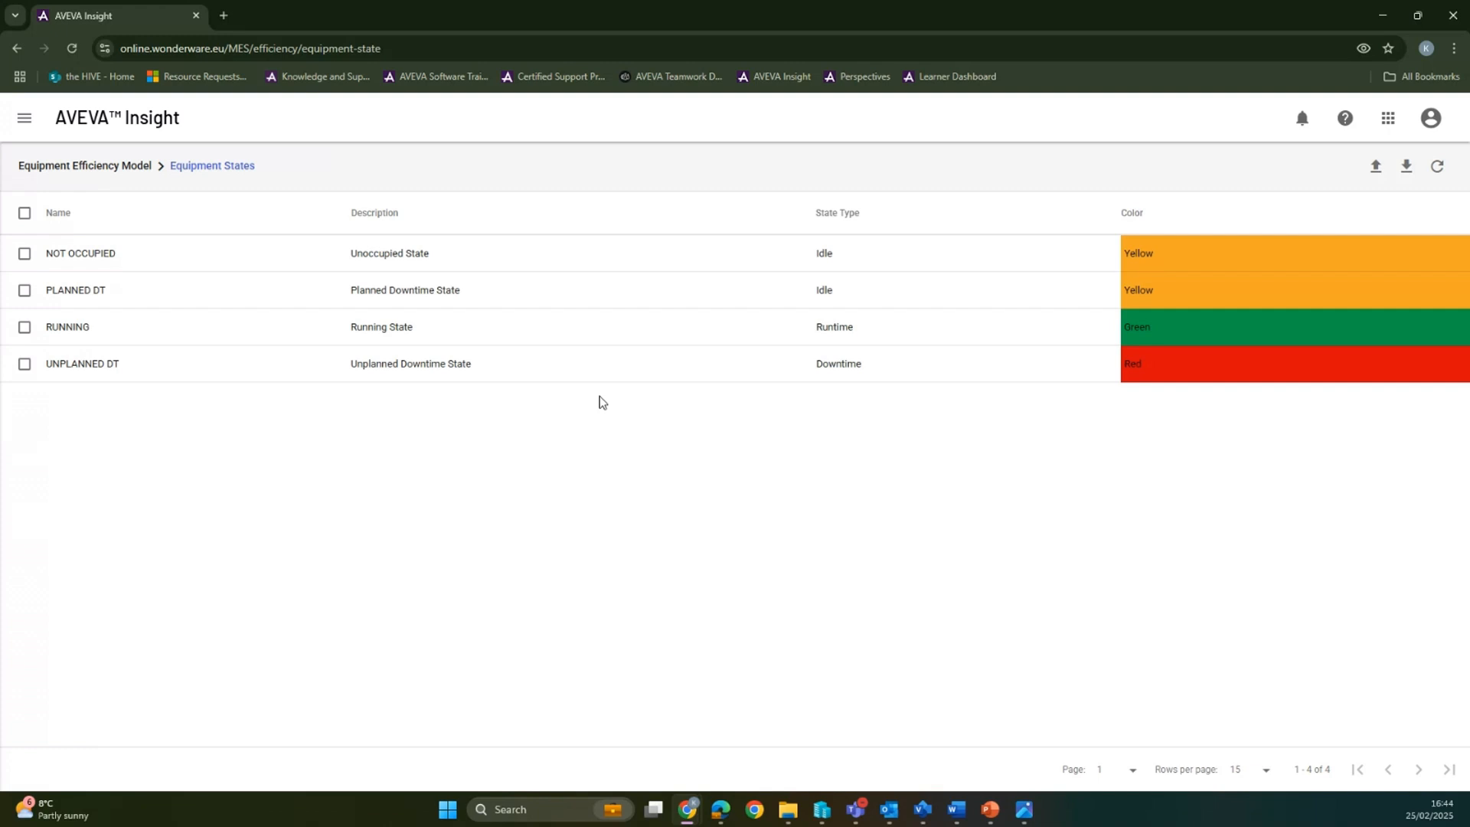
Import the utilization reason groups under Utilization Reasons from the file "3 - UtilizationReasonGroupSample"
{"action": "left_click", "coordinate": [120, 166]}
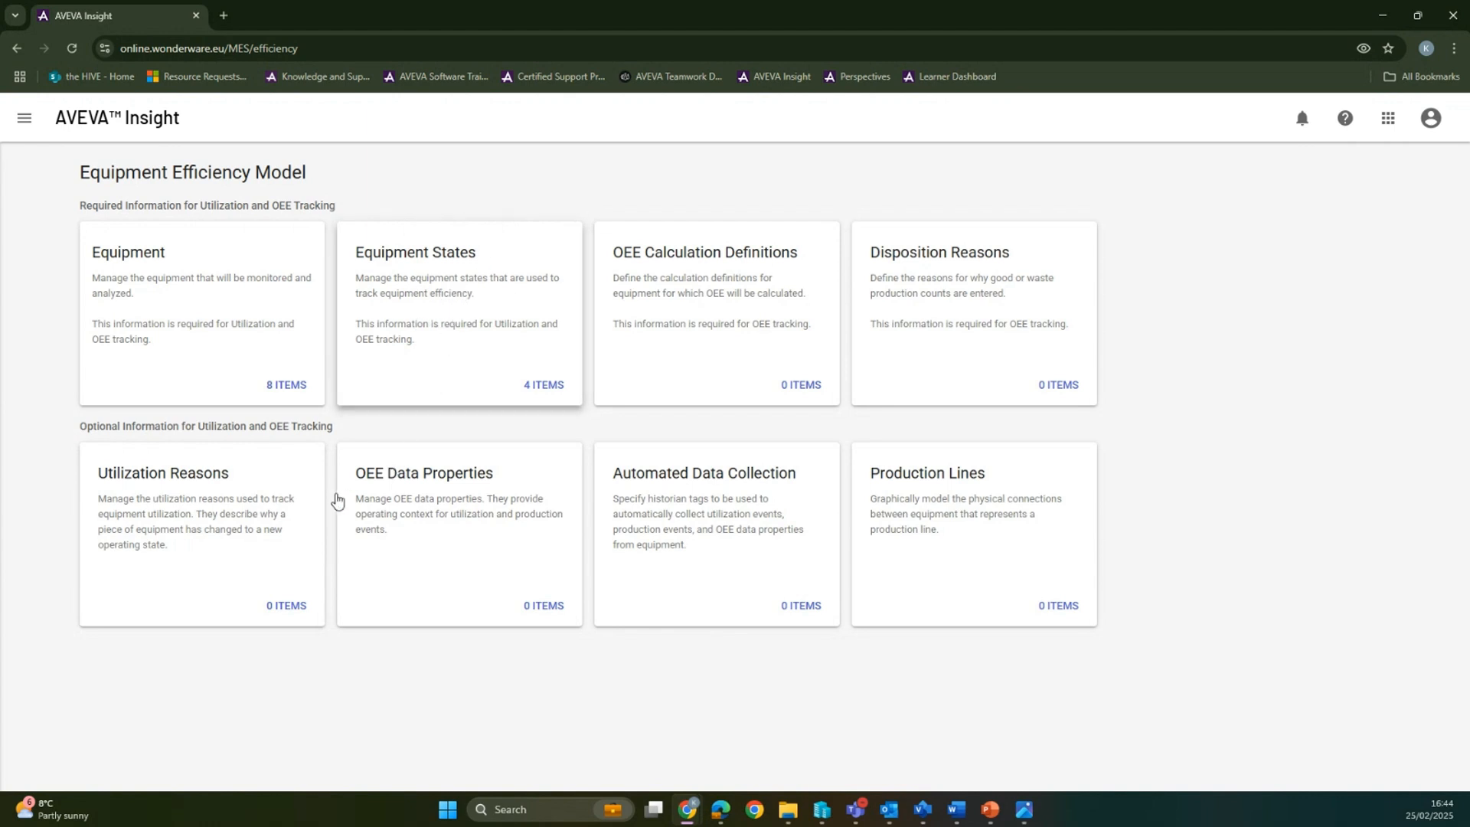
{"action": "left_click", "coordinate": [224, 525]}
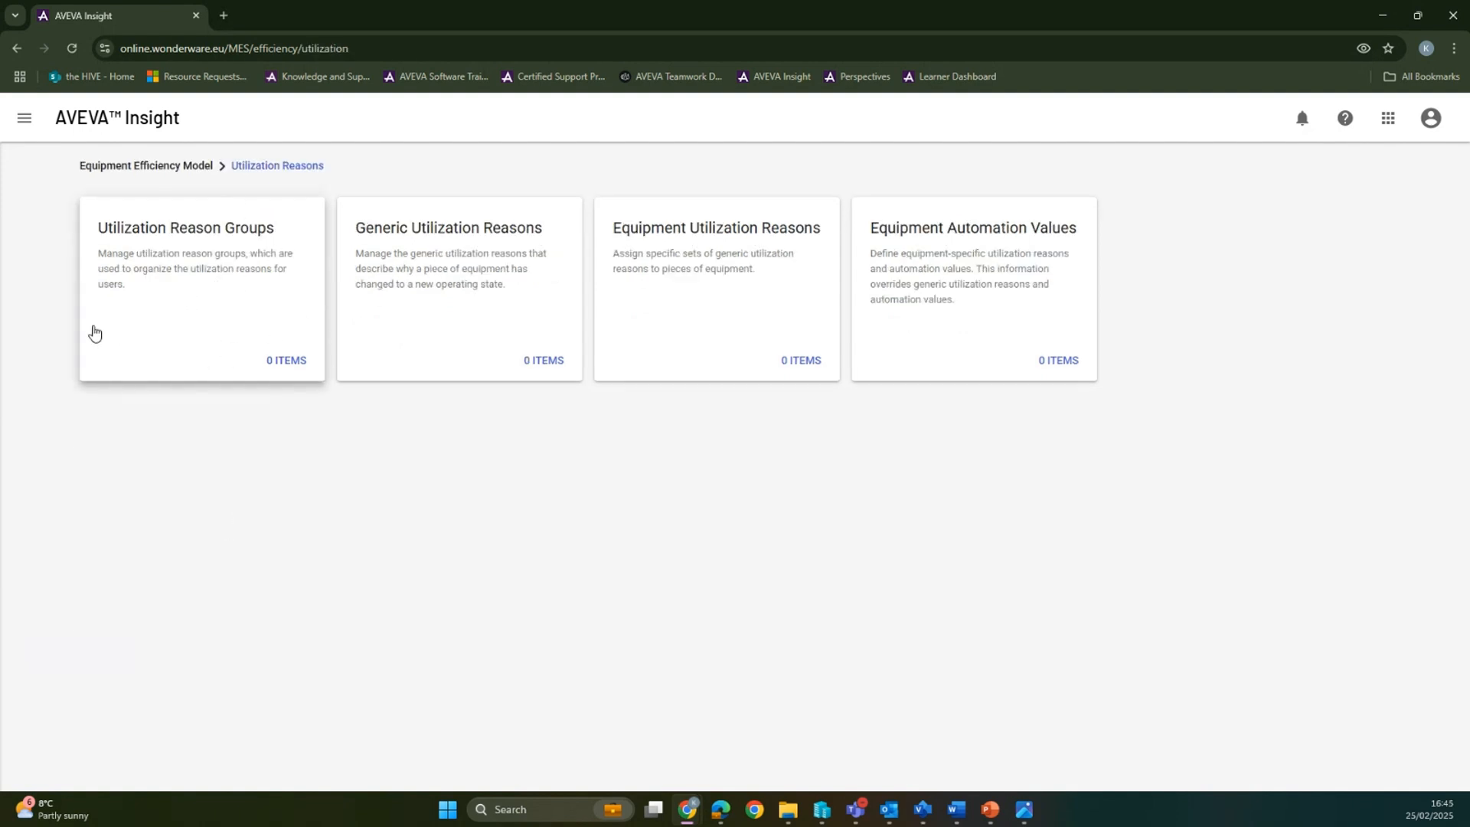
{"action": "left_click", "coordinate": [201, 307]}
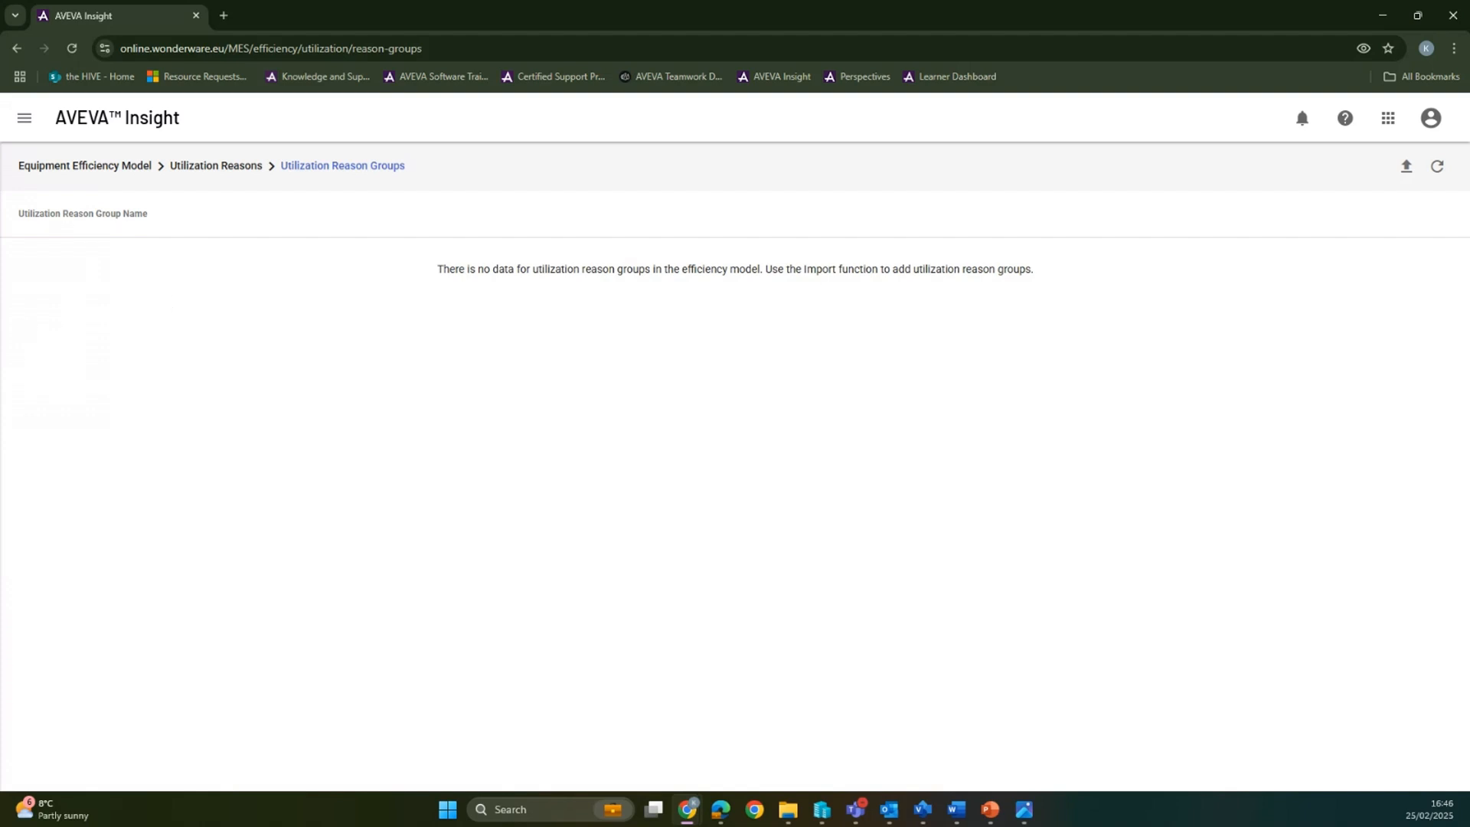
{"action": "left_click", "coordinate": [1406, 166]}
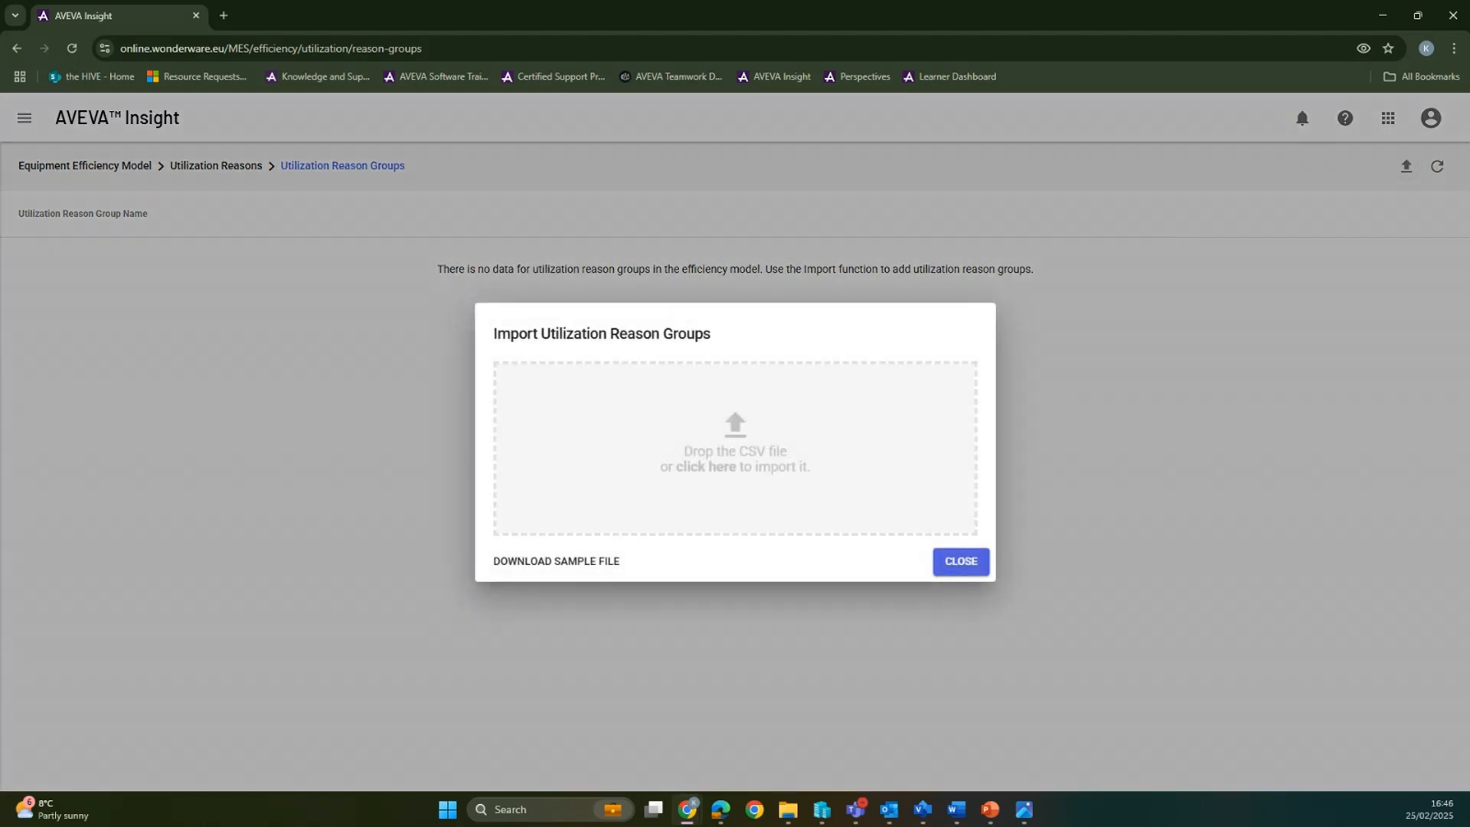
{"action": "key", "text": "alt+Tab"}
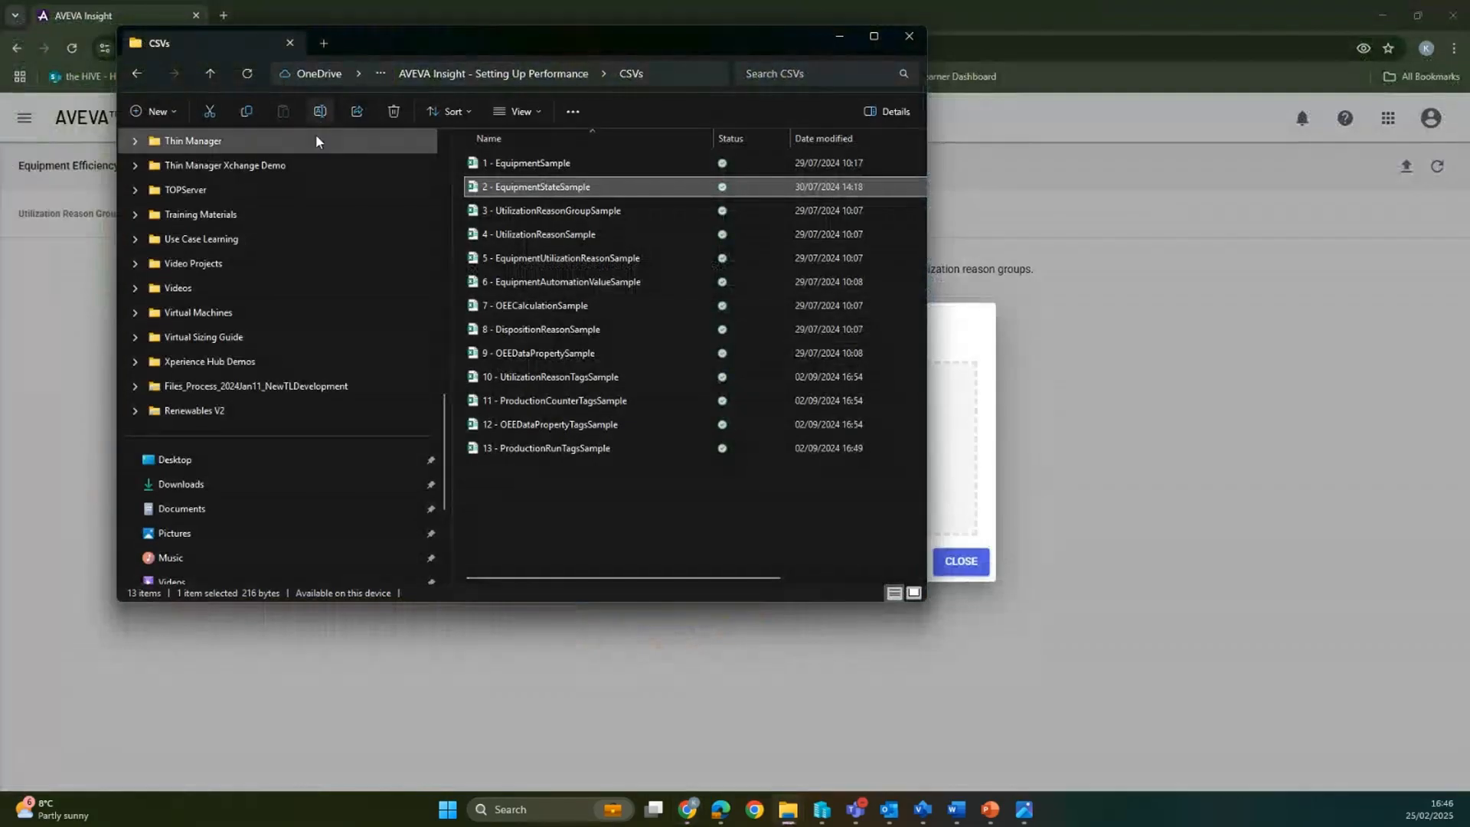
{"action": "left_click_drag", "start_coordinate": [562, 209], "coordinate": [961, 420]}
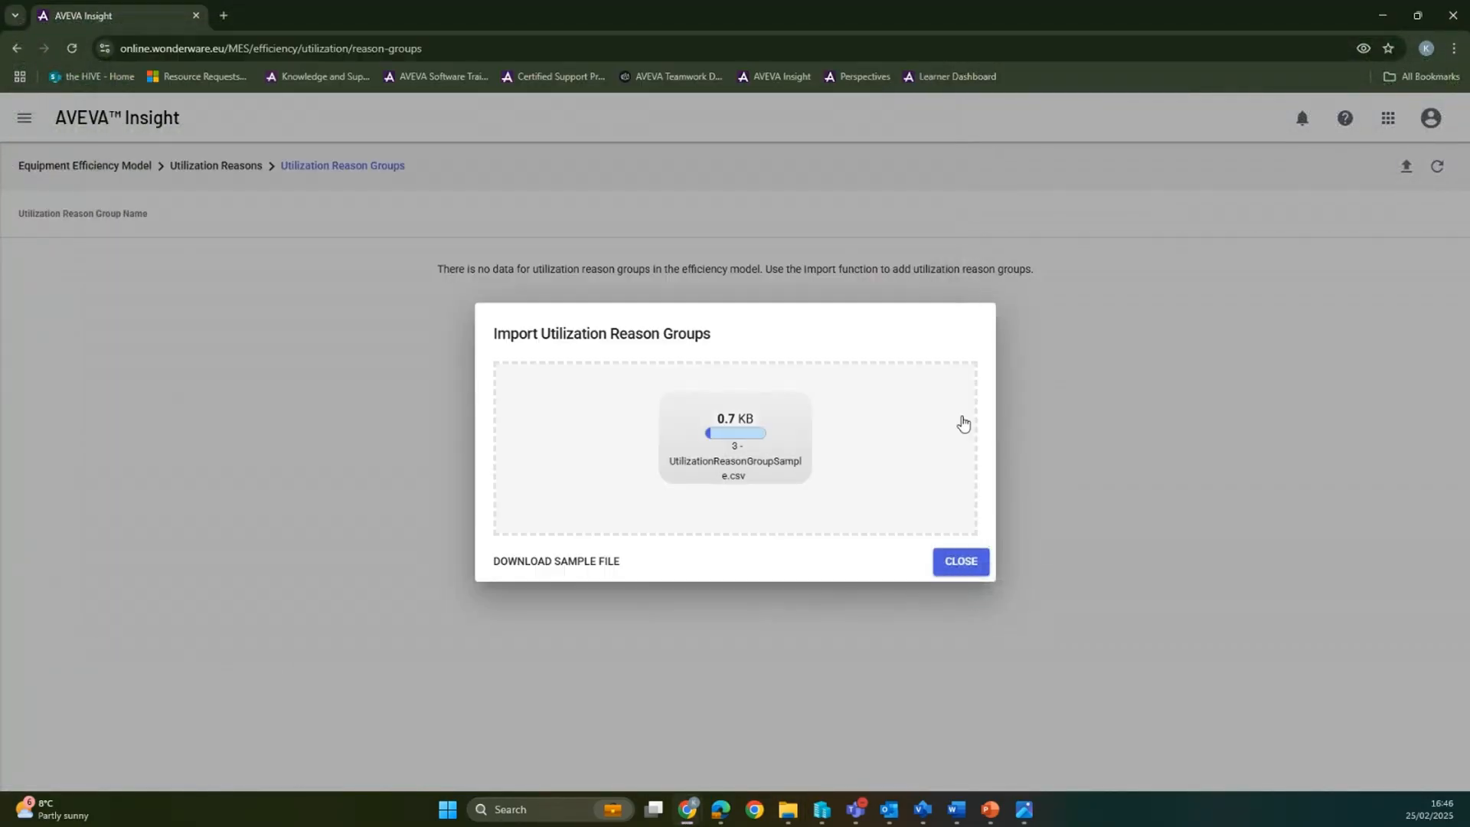
{"action": "left_click", "coordinate": [953, 564]}
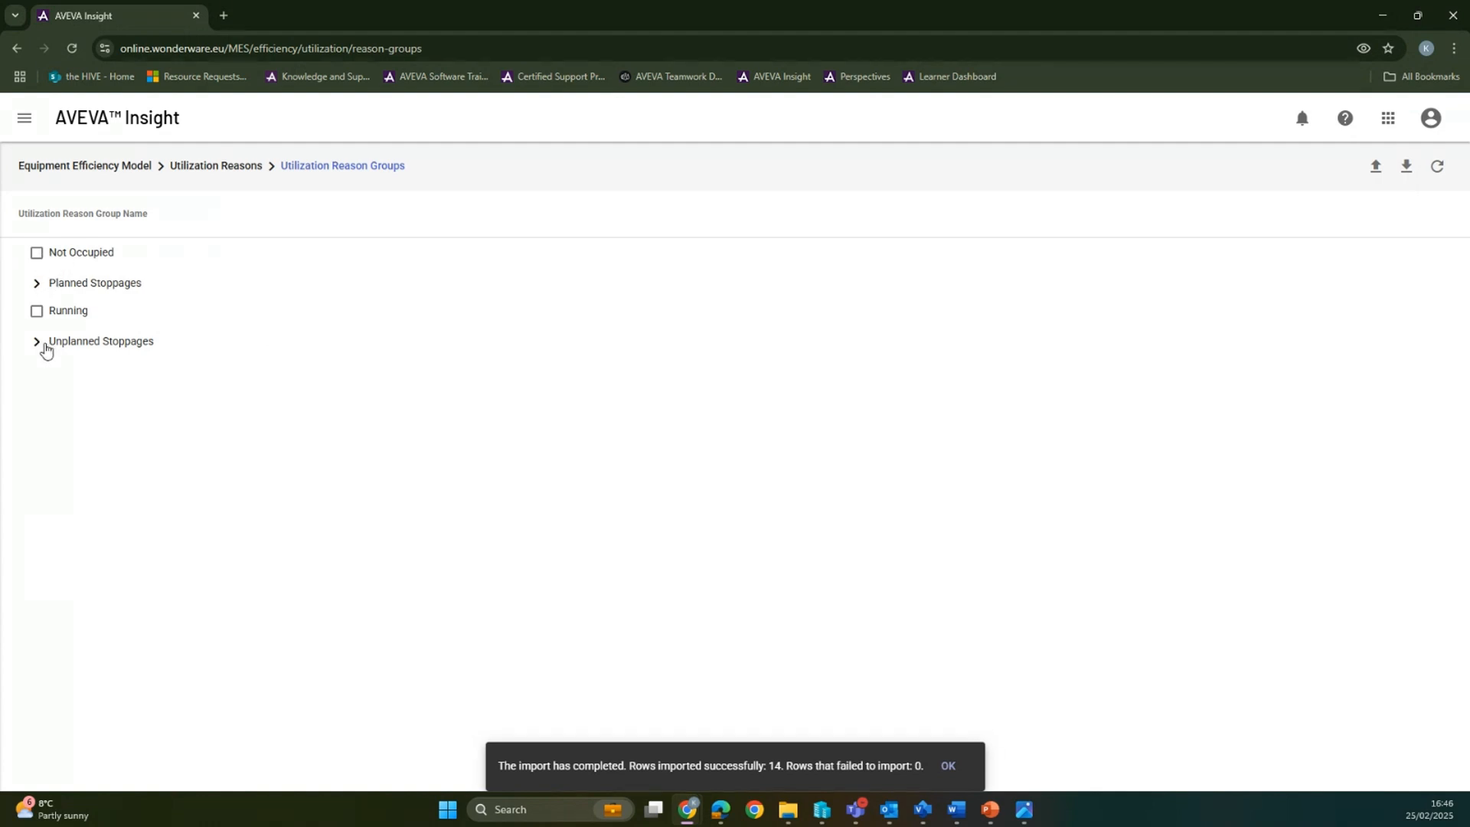
Expand the Planned Stoppages, Unplanned Stoppages and Process Failure groups to examine their subgroups
{"action": "left_click", "coordinate": [37, 284]}
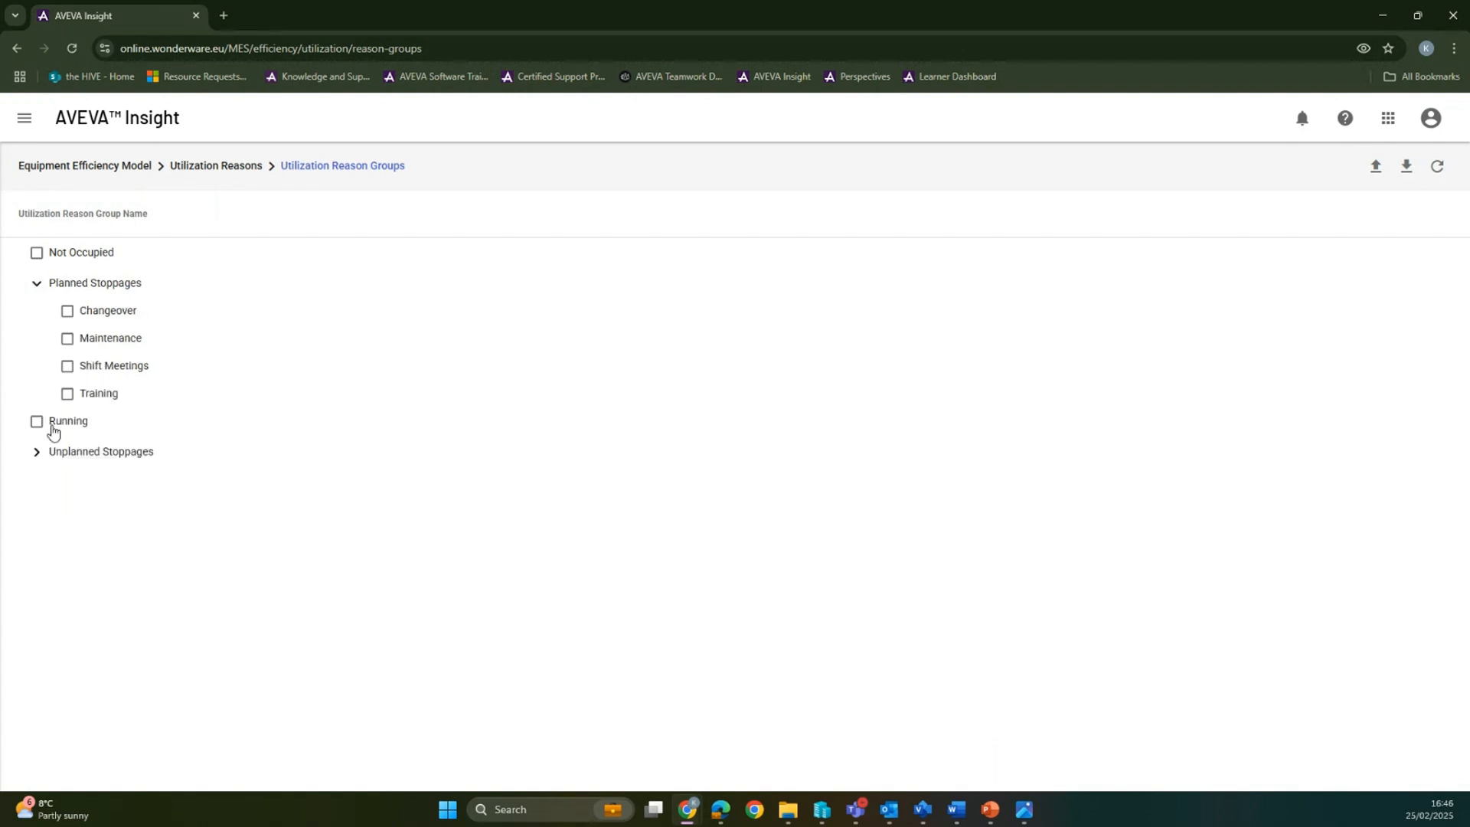
{"action": "left_click", "coordinate": [37, 452]}
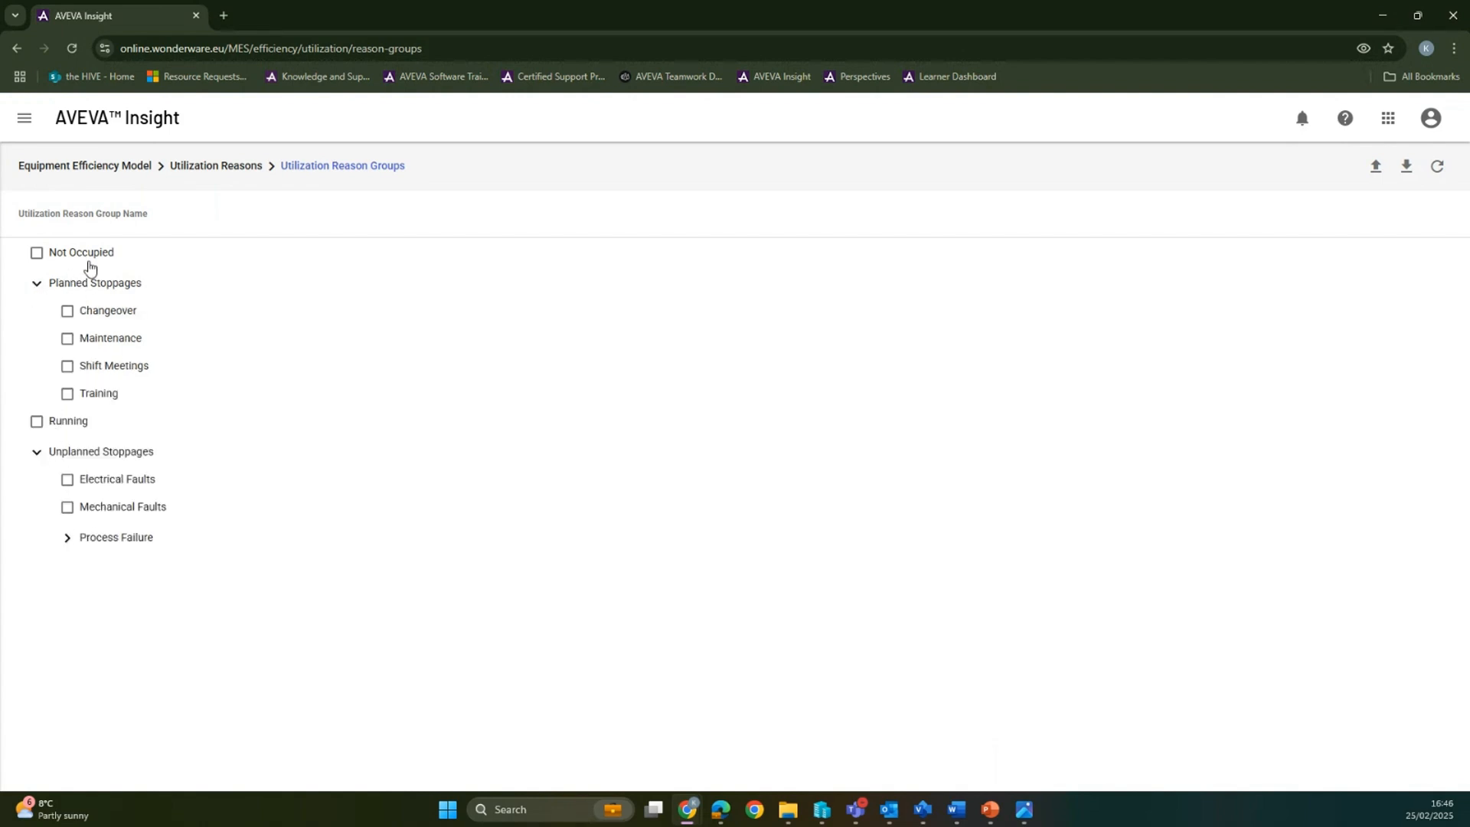
{"action": "left_click", "coordinate": [68, 538]}
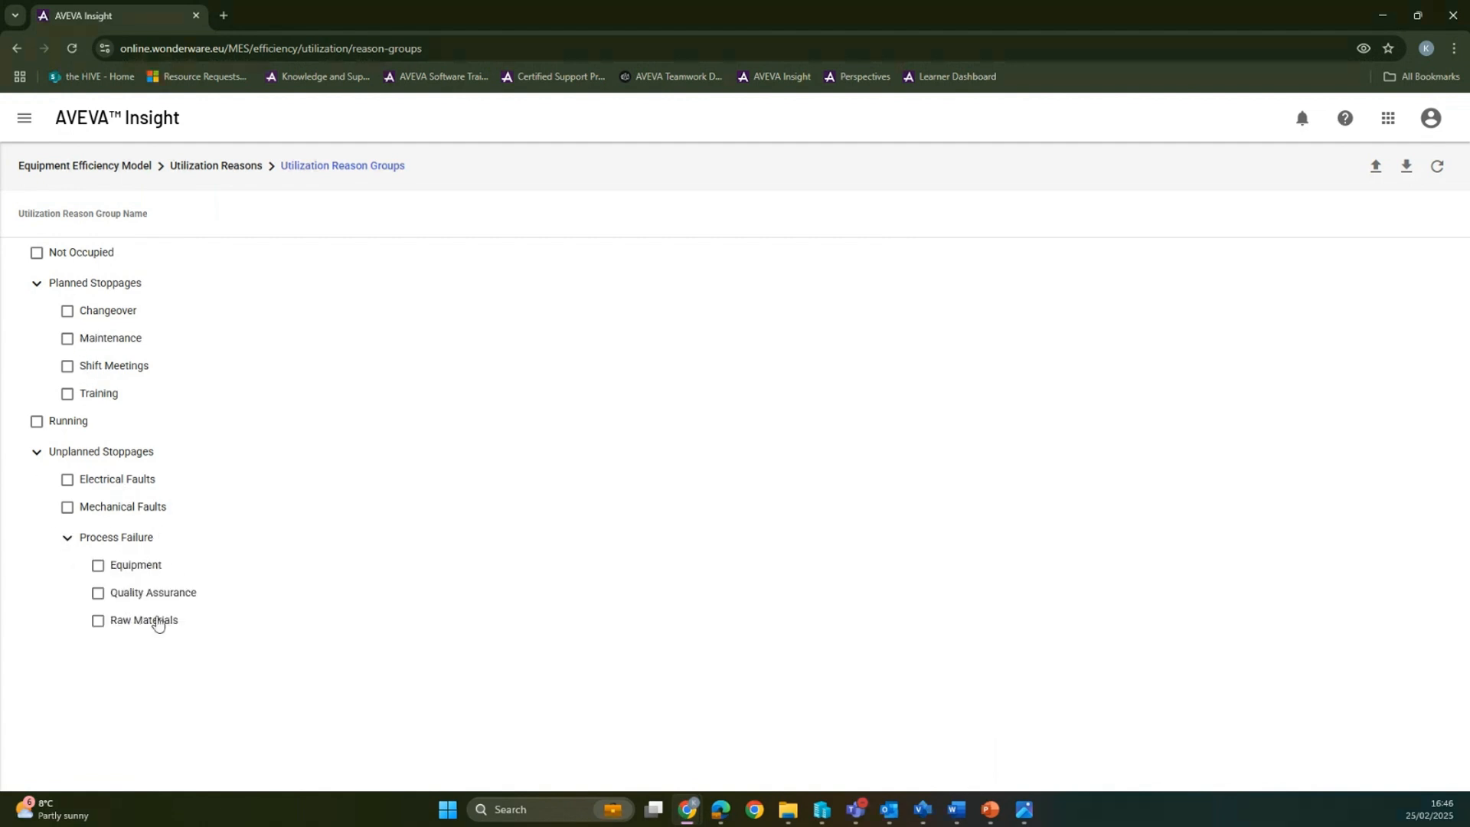
Import the generic utilization reasons from the file "4 - UtilizationReasonSample"
{"action": "left_click", "coordinate": [248, 175]}
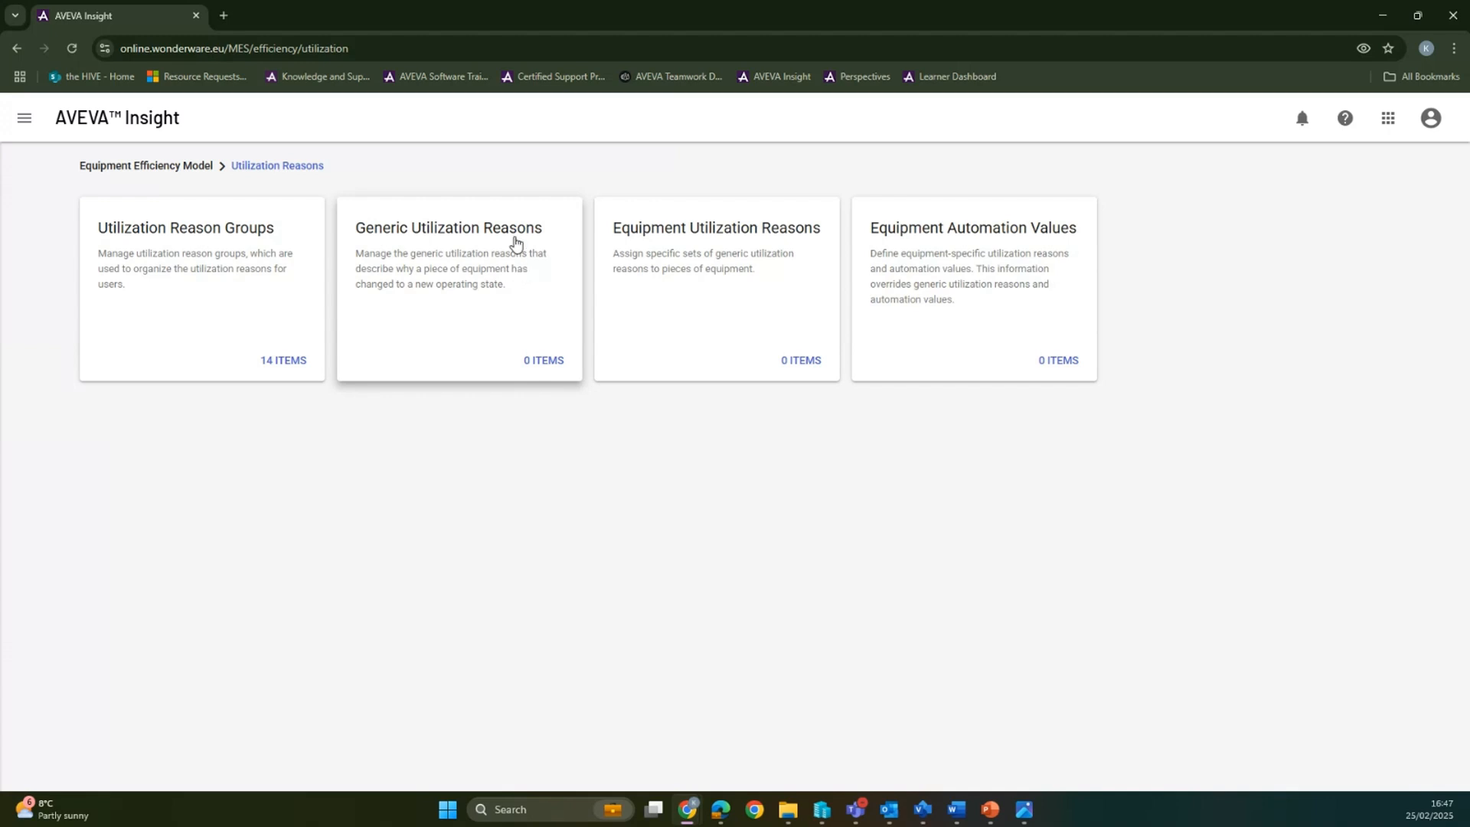
{"action": "left_click", "coordinate": [474, 281]}
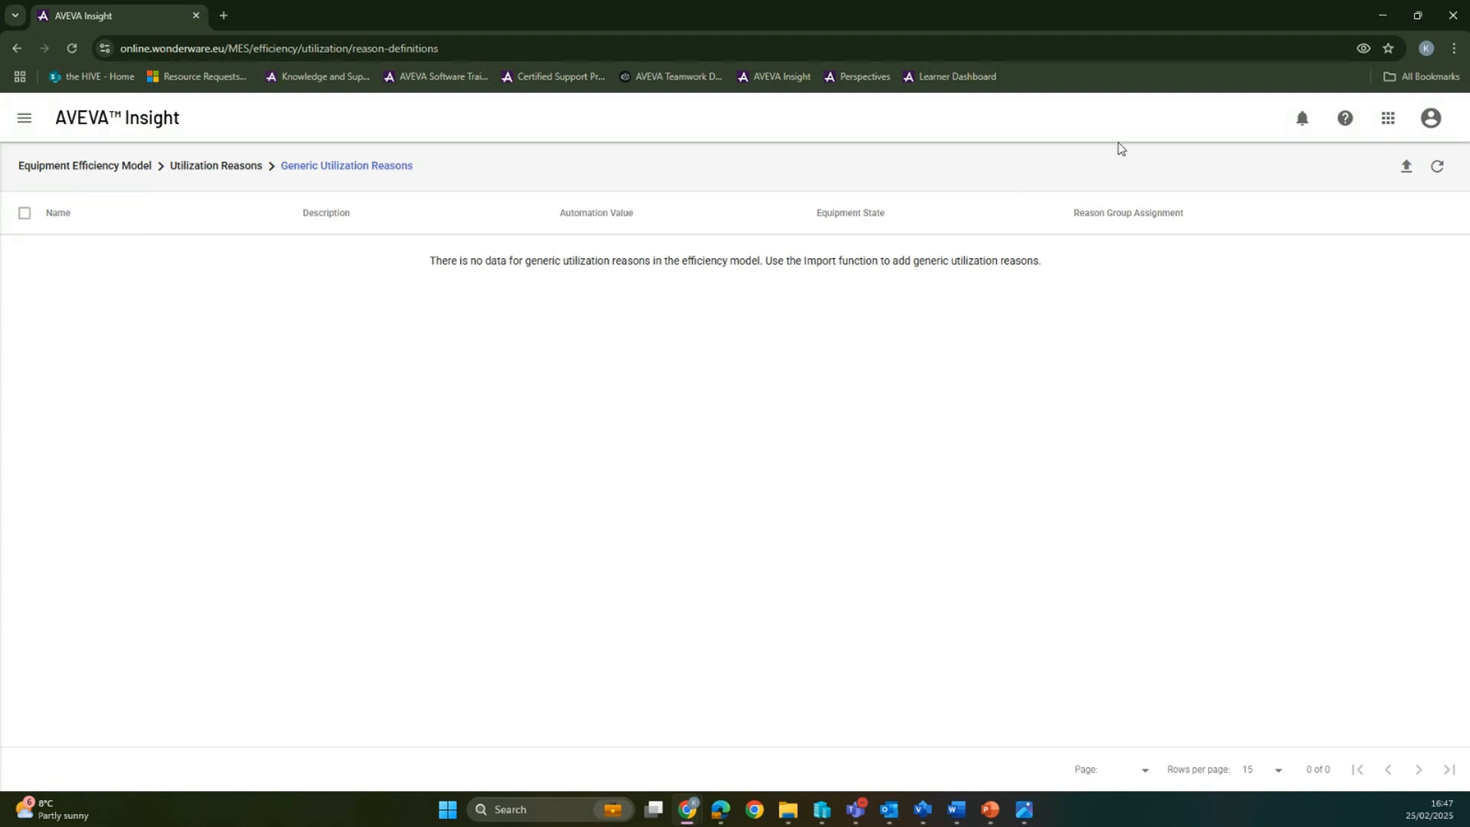
{"action": "left_click", "coordinate": [1406, 166]}
{"action": "left_click", "coordinate": [705, 466]}
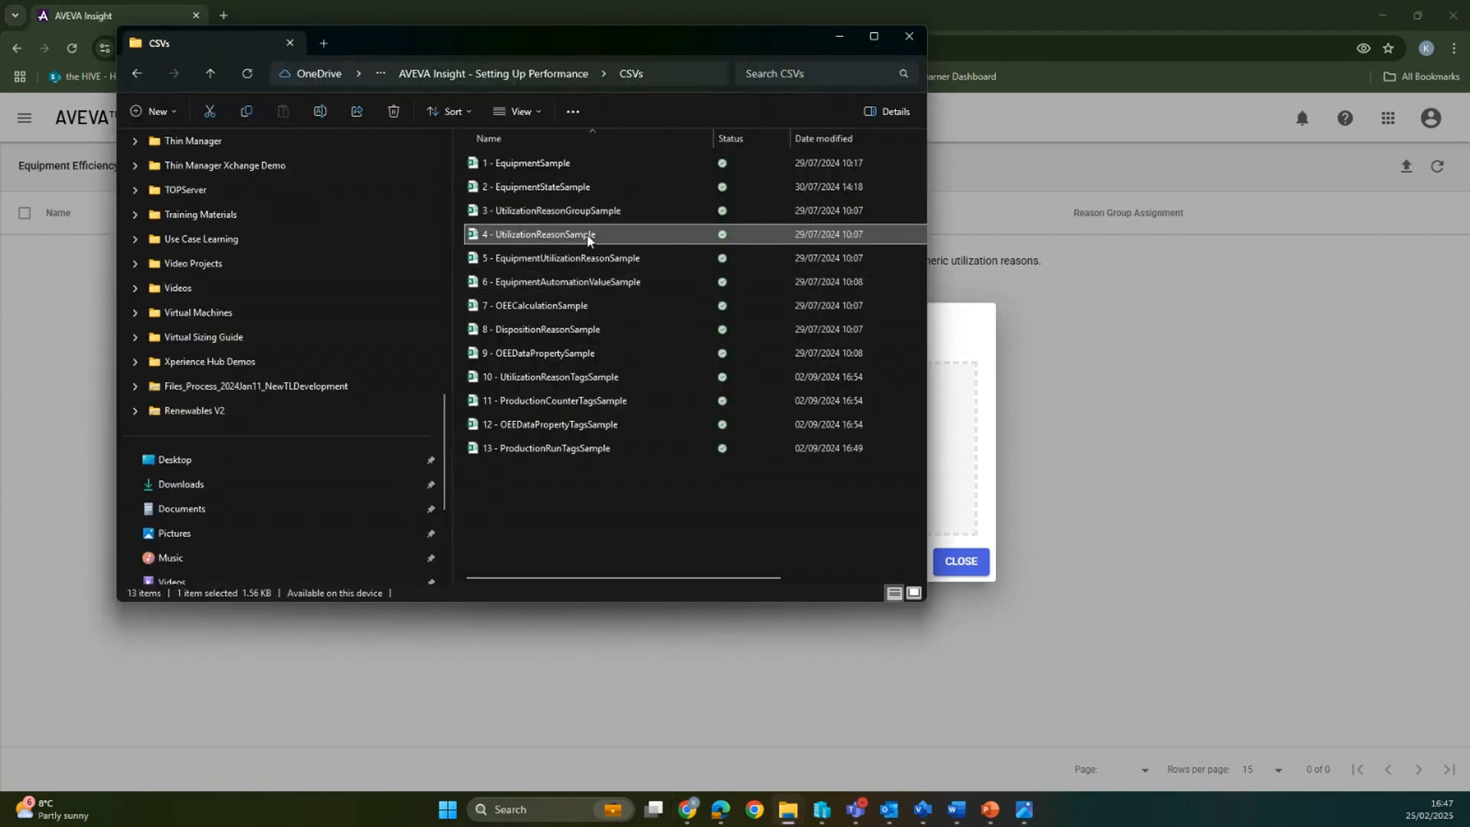
{"action": "double_click", "coordinate": [589, 239]}
{"action": "left_click", "coordinate": [979, 563]}
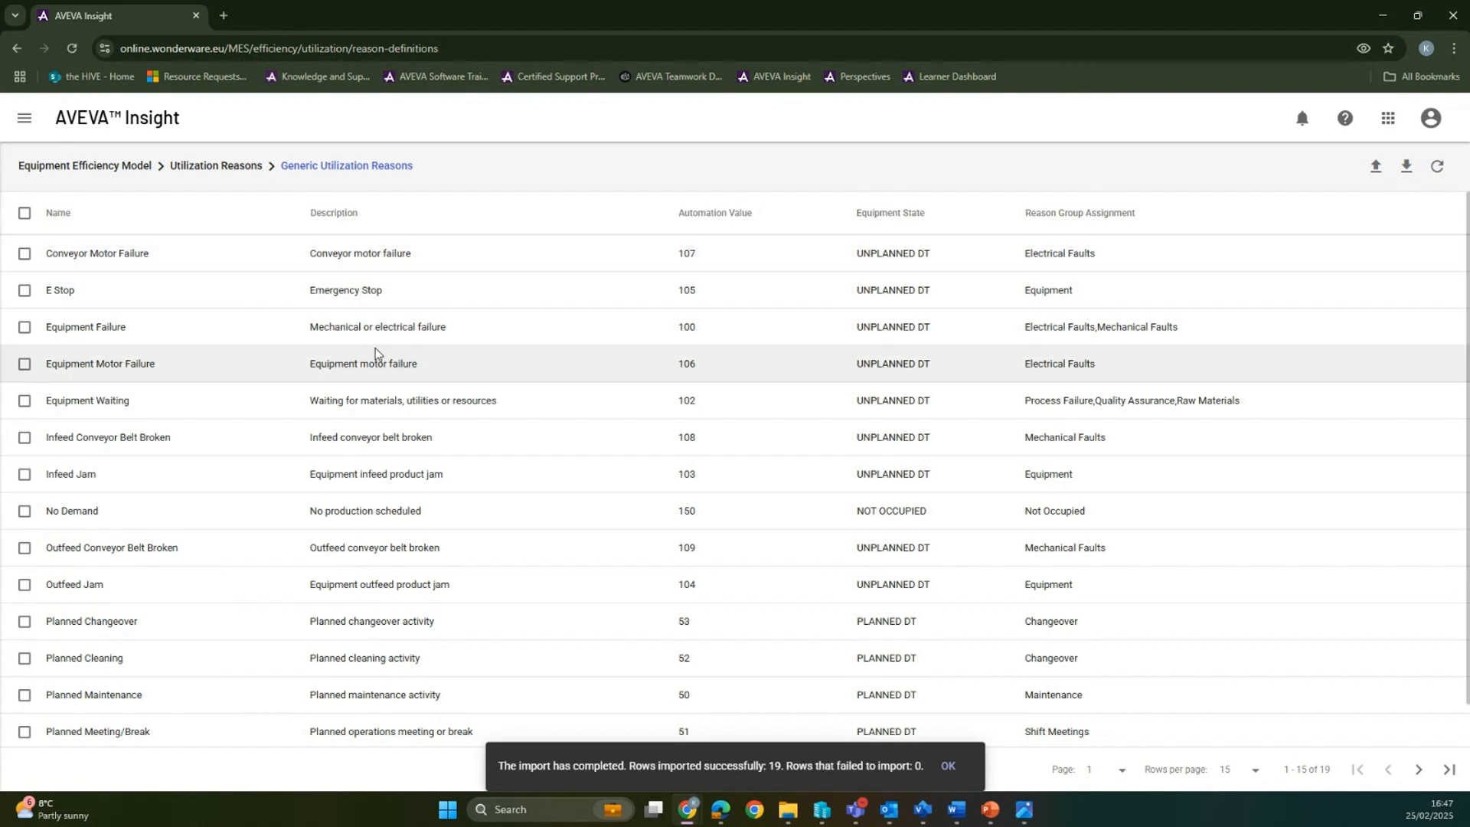
Review the imported generic utilization reasons with their automation values and group assignments, and return to the Utilization Reasons overview
{"action": "scroll", "coordinate": [375, 350], "scroll_direction": "down", "scroll_amount": 1}
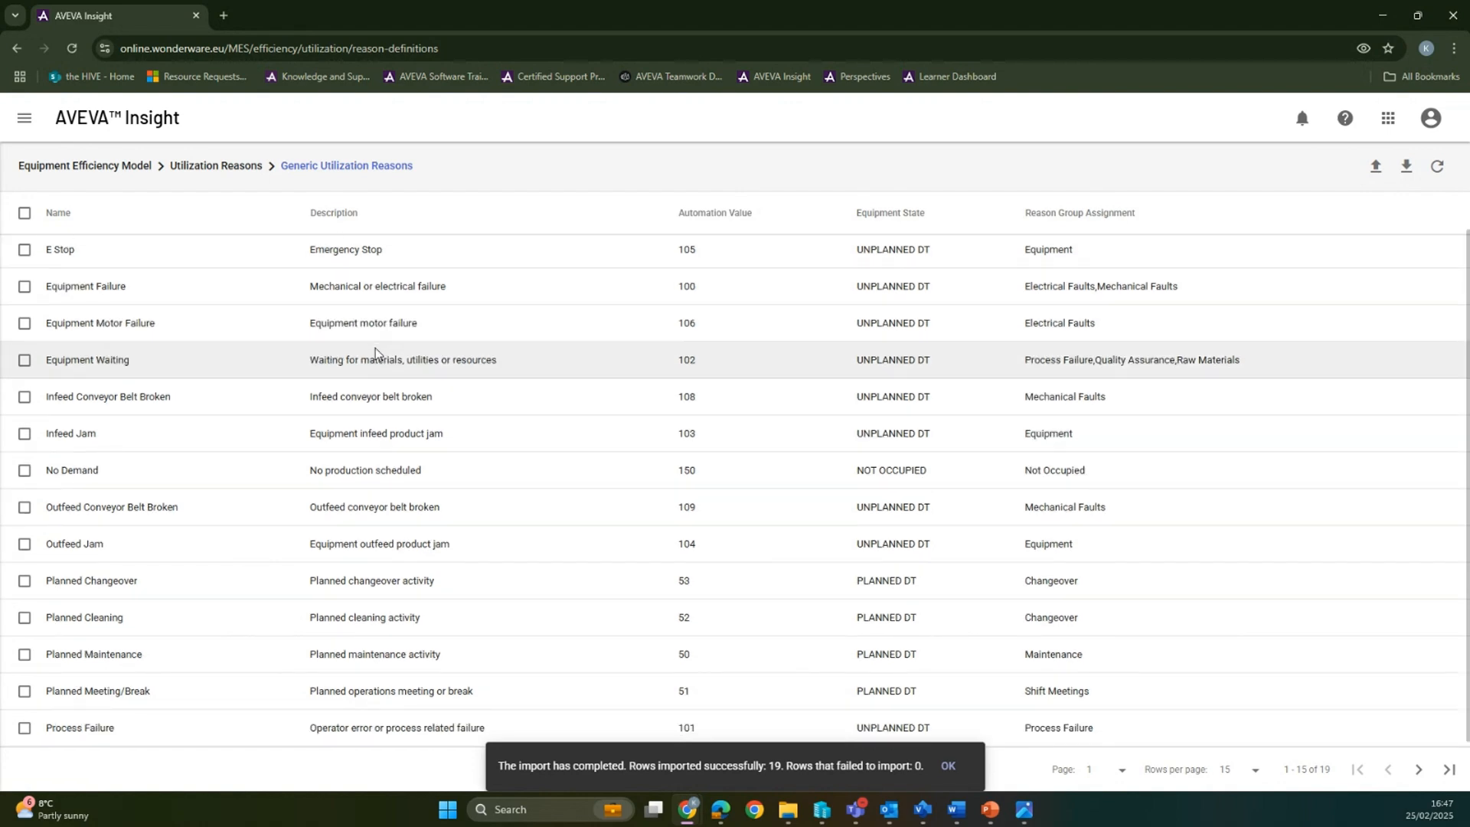
{"action": "scroll", "coordinate": [375, 347], "scroll_direction": "up", "scroll_amount": 1}
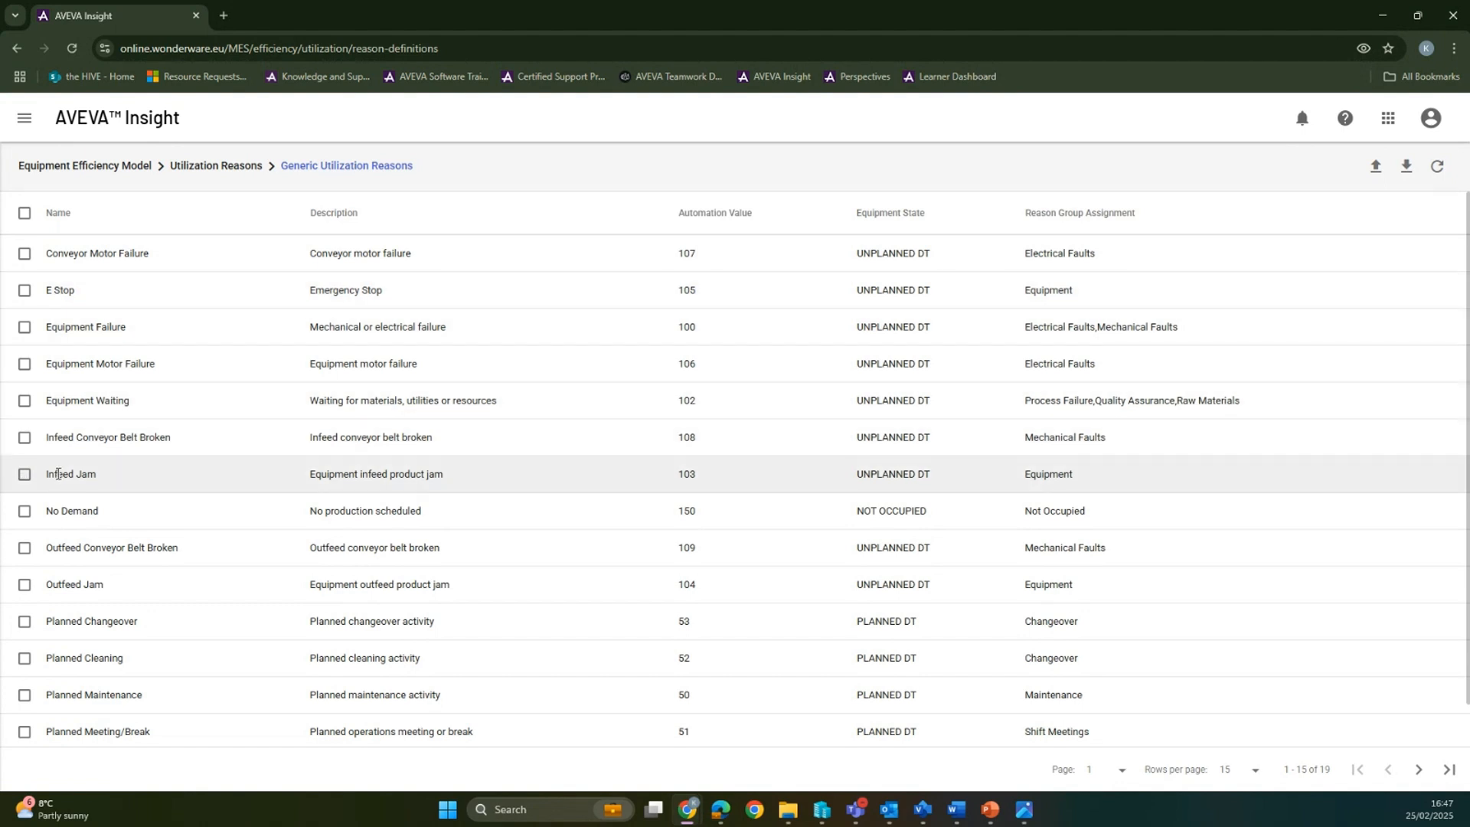
{"action": "scroll", "coordinate": [44, 472], "scroll_direction": "down", "scroll_amount": 1}
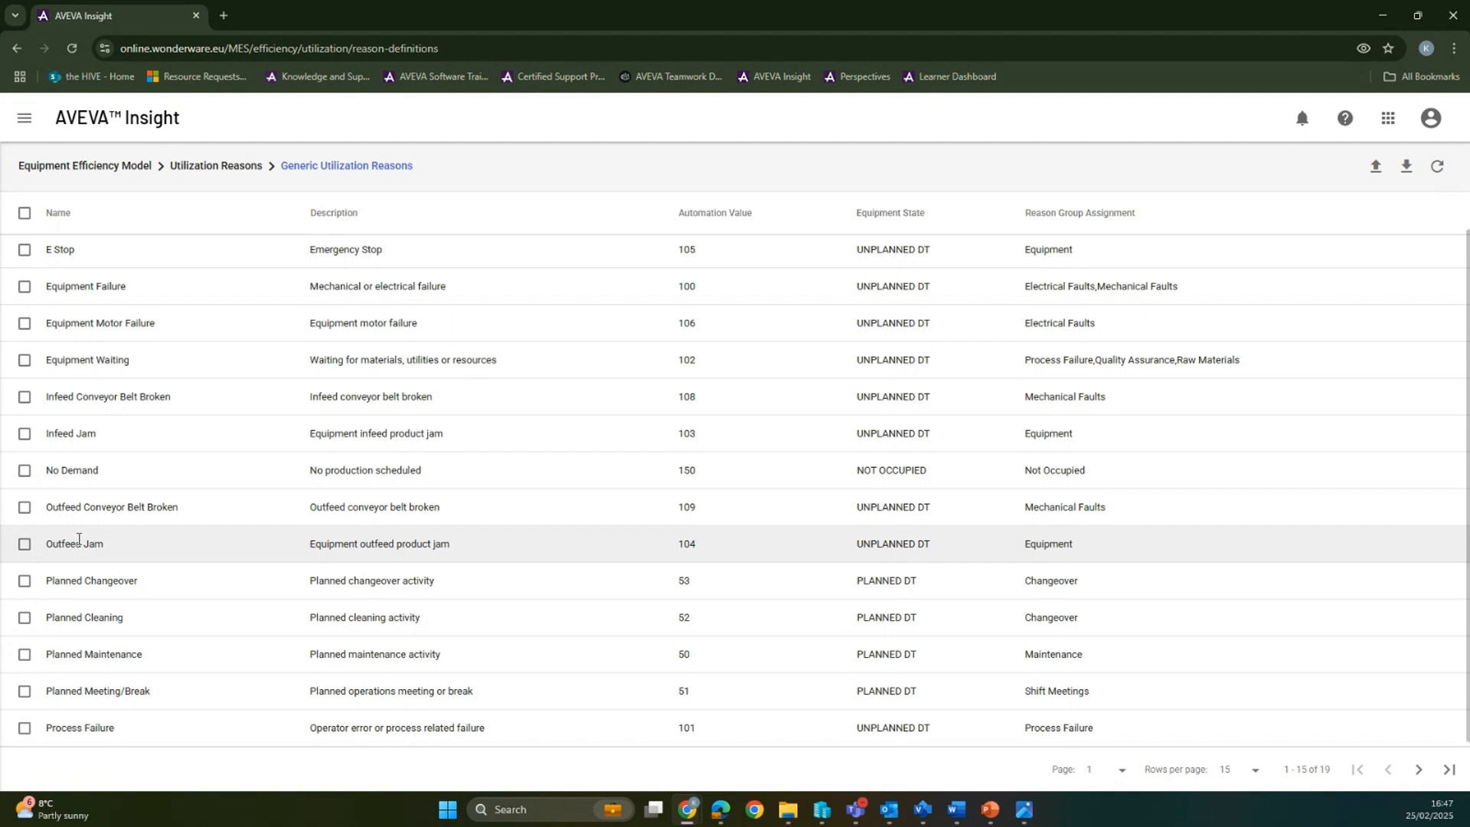
{"action": "left_click", "coordinate": [175, 168]}
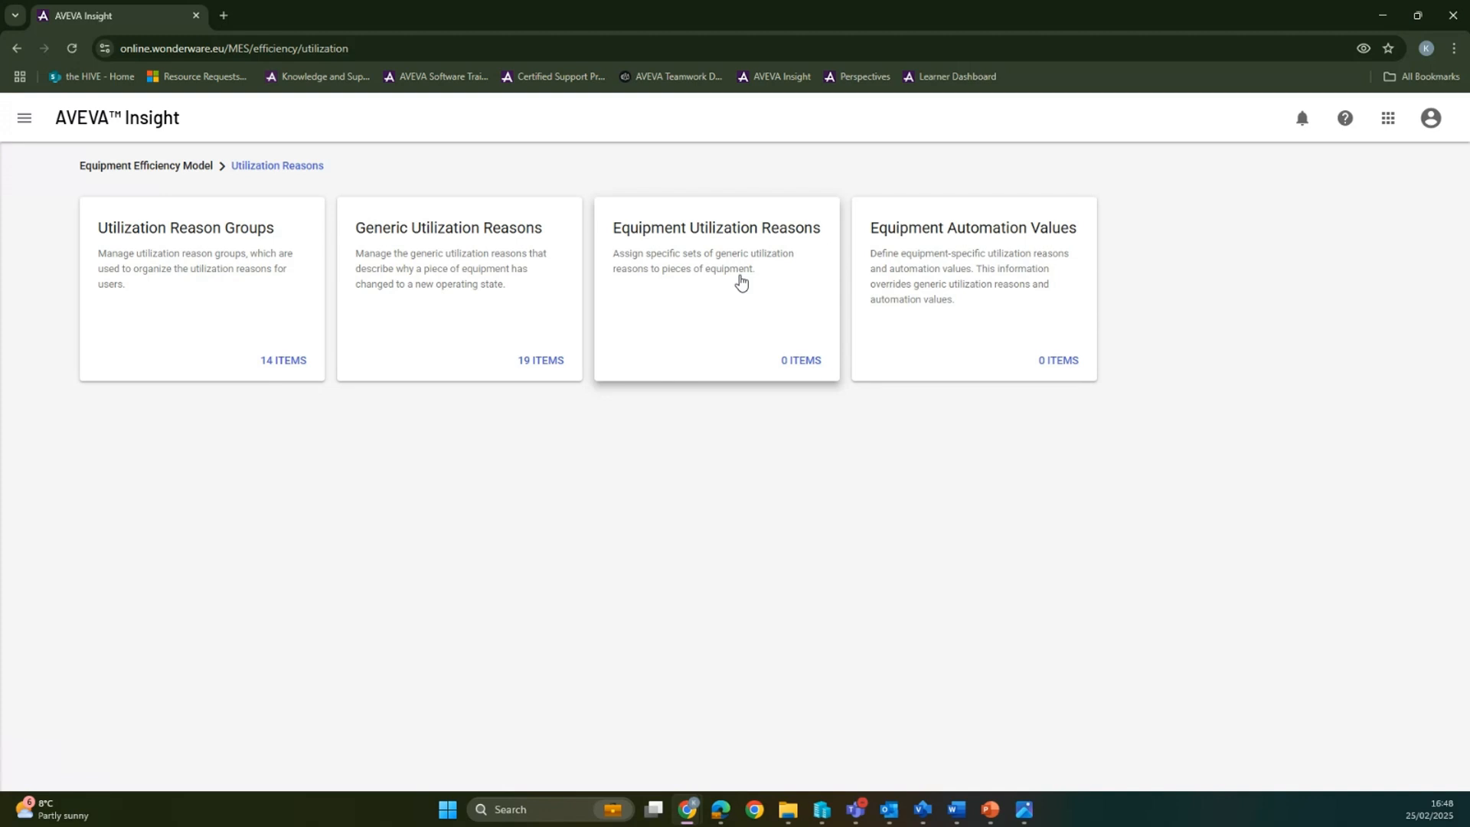
Download the sample file for Equipment Utilization Reasons and import the resulting "EquipmentUtilizationReasonSample.csv"
{"action": "left_click", "coordinate": [740, 282]}
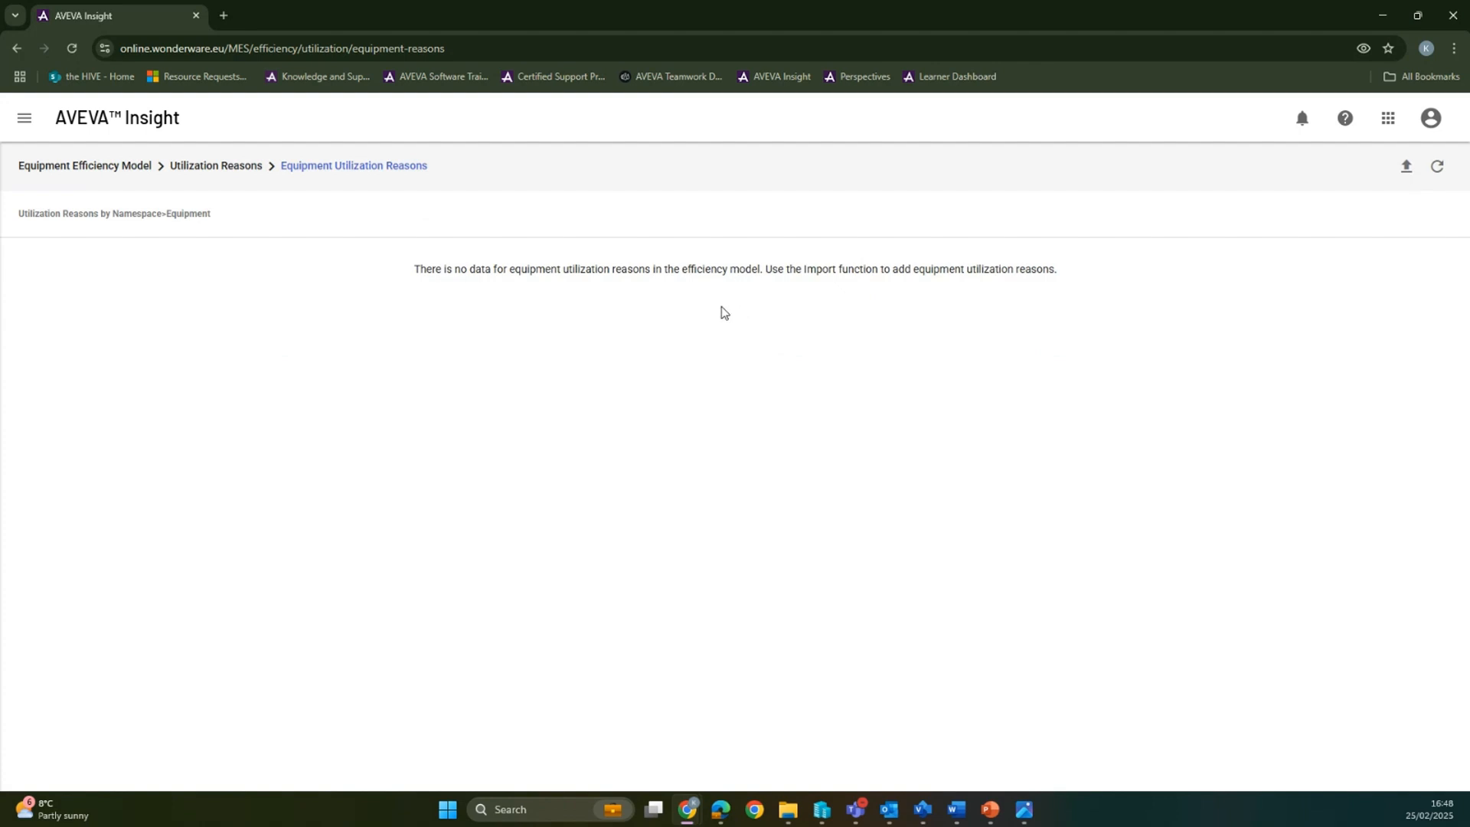
{"action": "left_click", "coordinate": [1407, 170]}
{"action": "left_click", "coordinate": [556, 561]}
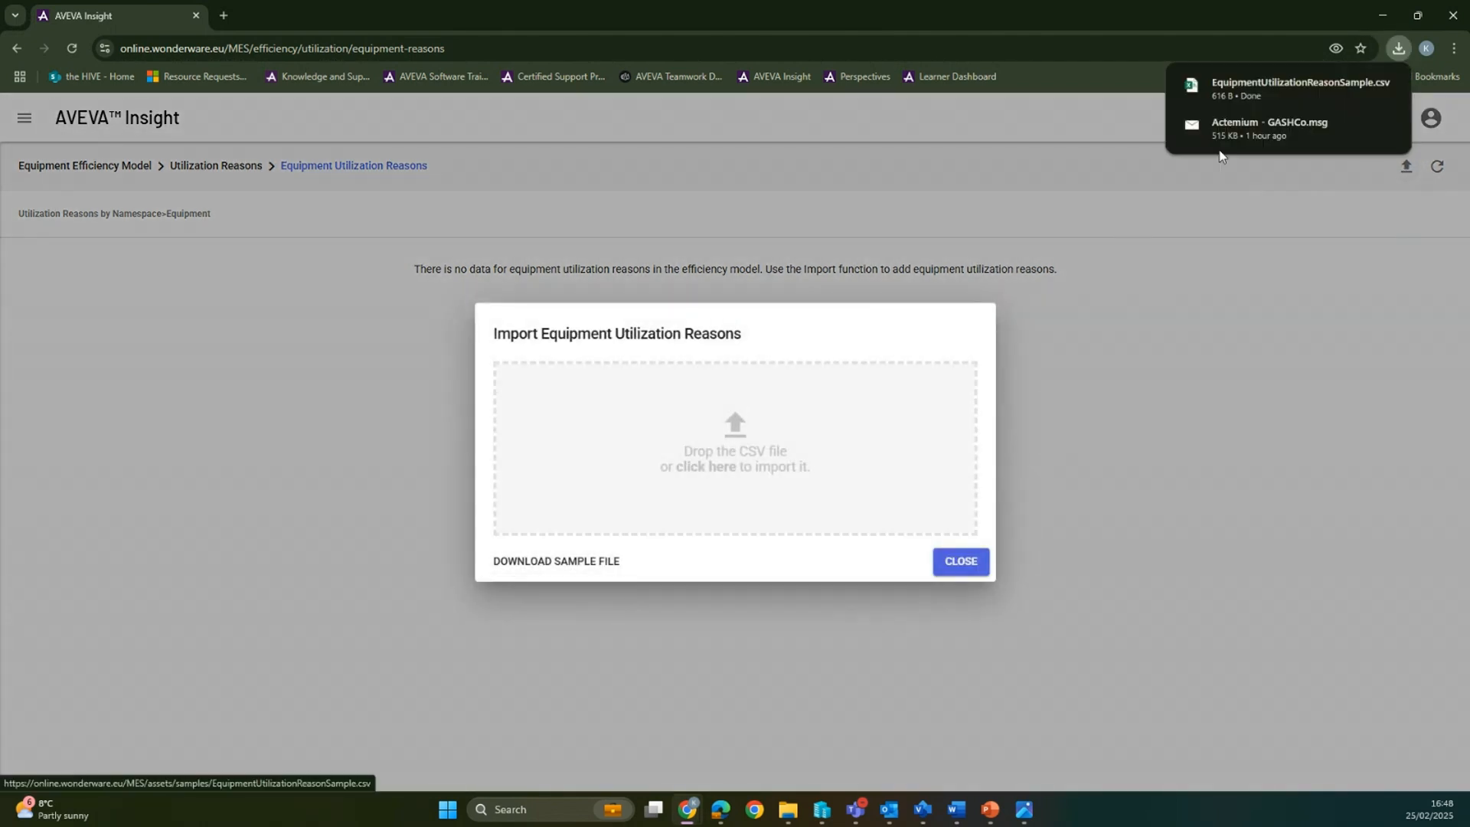
{"action": "left_click_drag", "start_coordinate": [1271, 84], "coordinate": [651, 453]}
{"action": "left_click", "coordinate": [961, 562]}
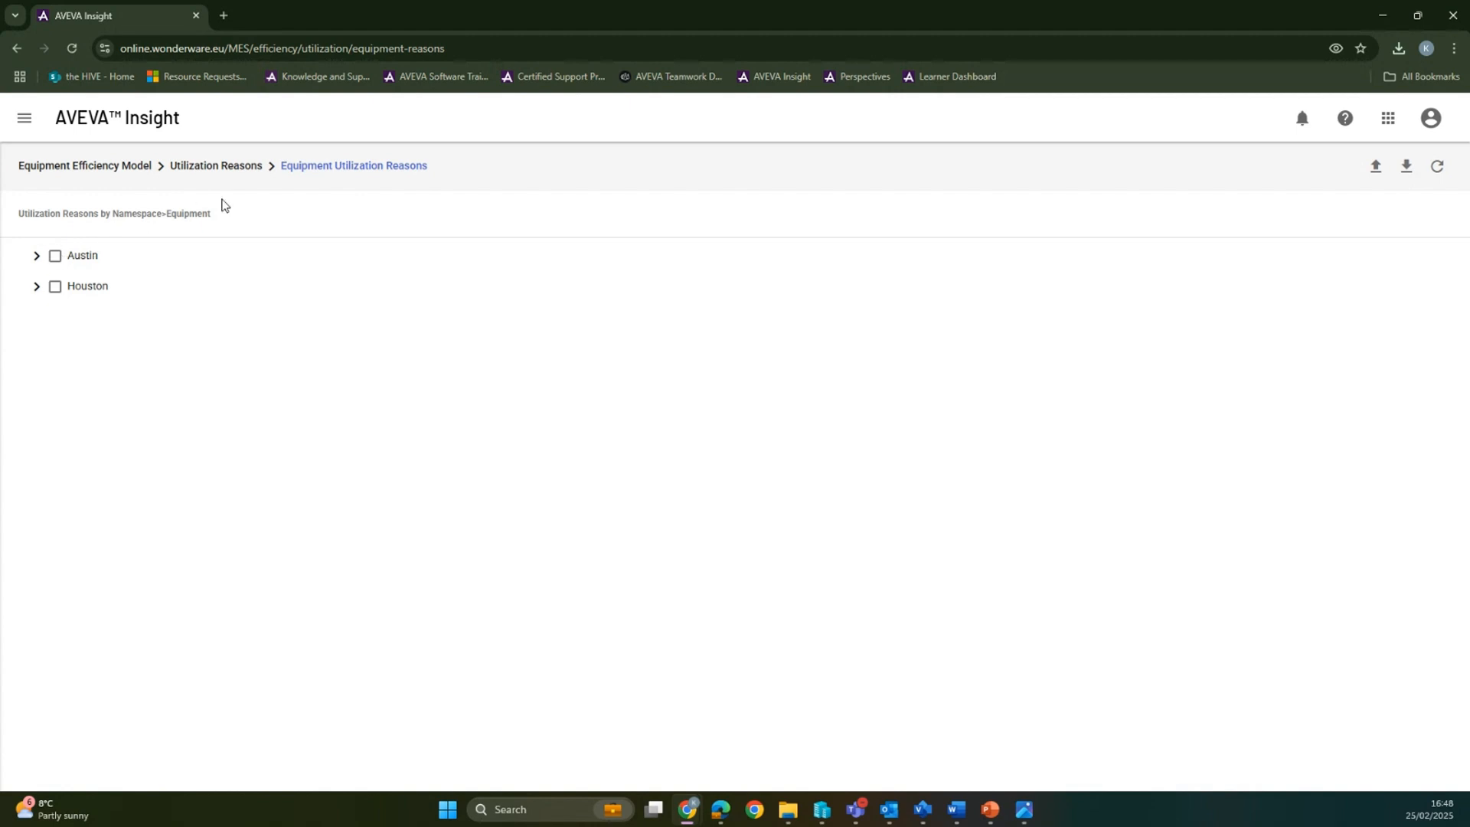
Examine the utilization reasons assigned to the Austin and Houston equipment, including Capper 1, Case Packer 1 and Capper 2, and return to Utilization Reasons
{"action": "left_click", "coordinate": [39, 257]}
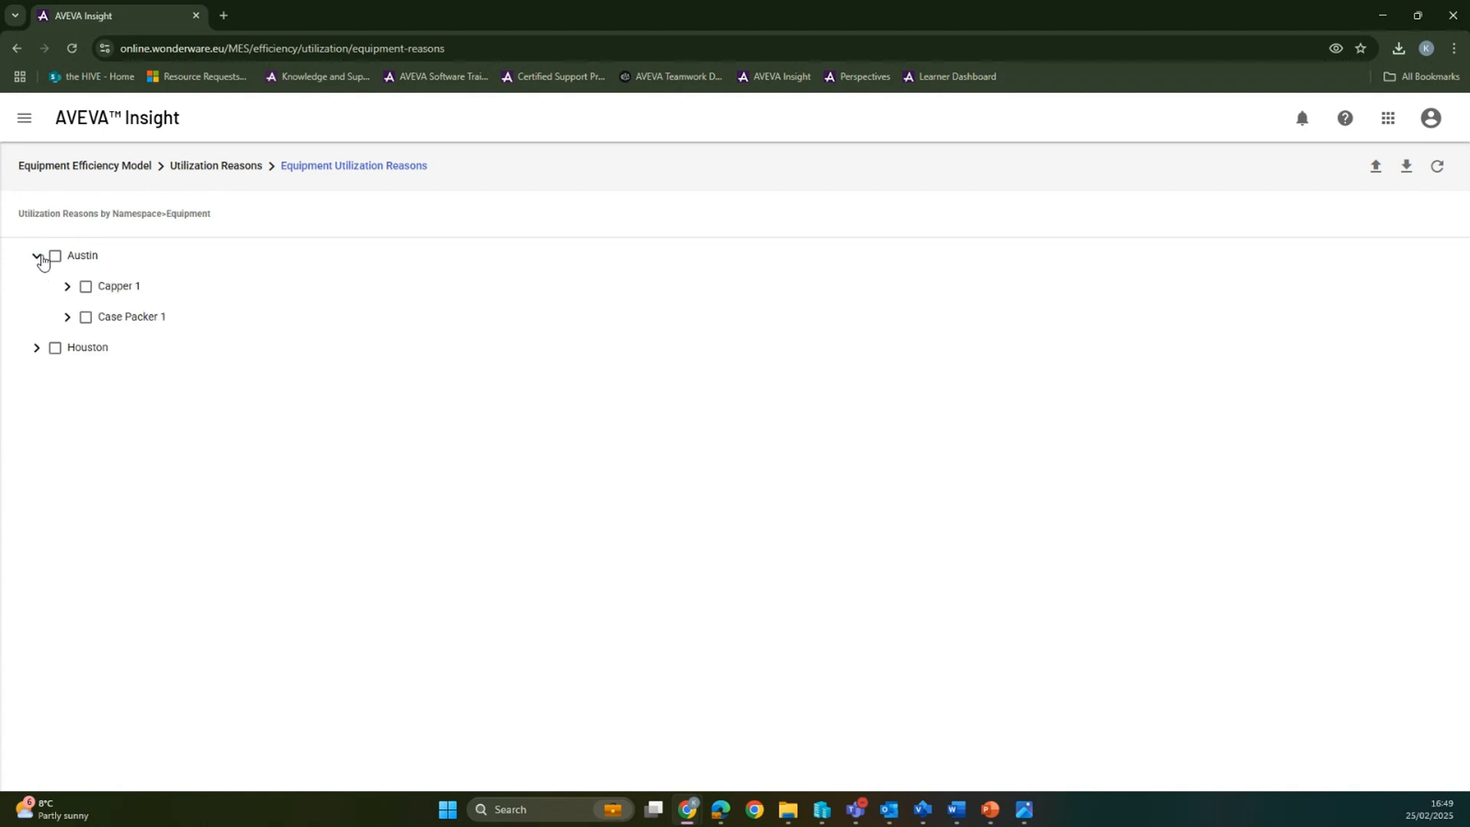
{"action": "left_click", "coordinate": [67, 289]}
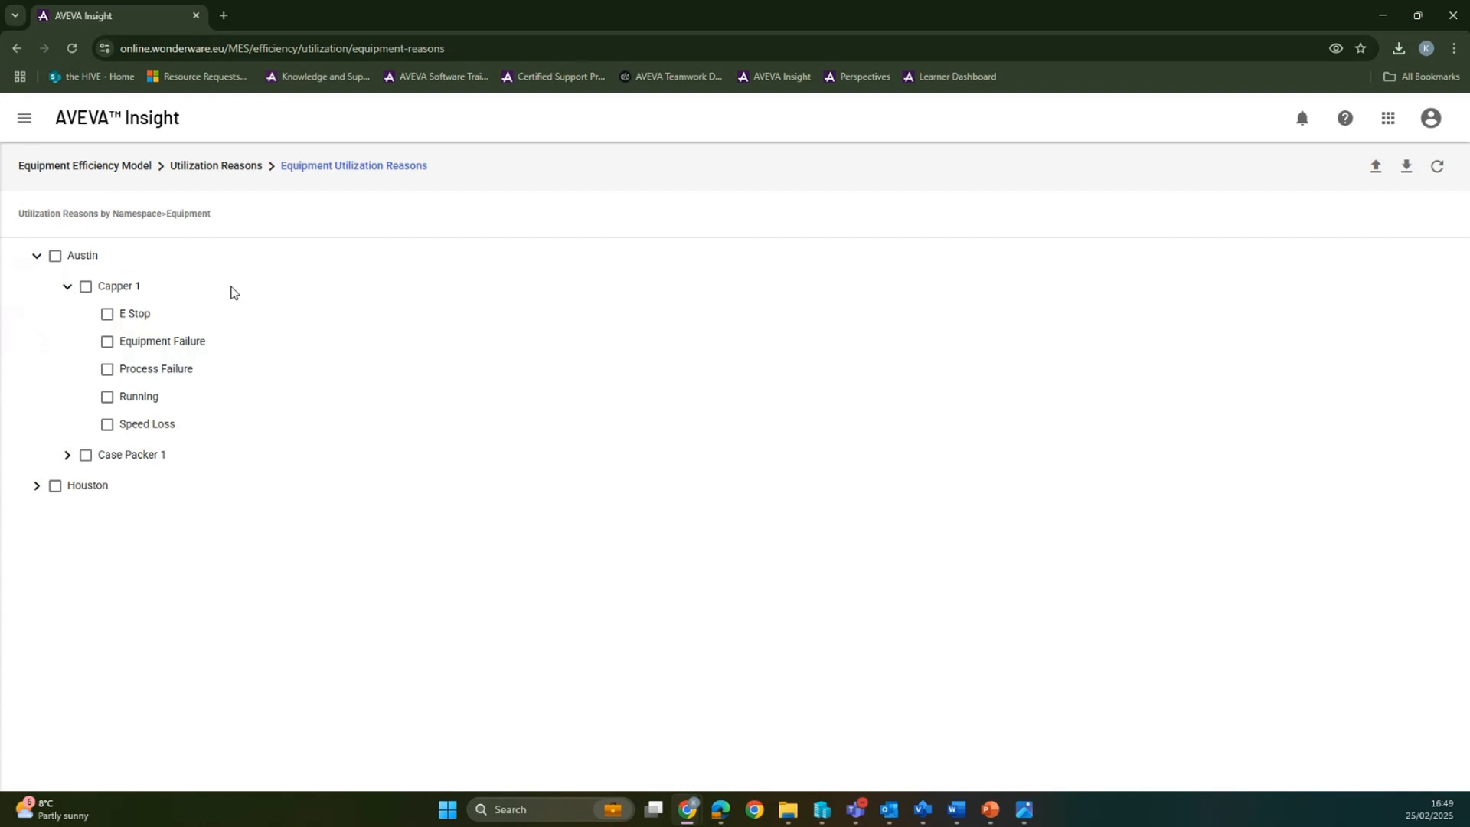
{"action": "left_click", "coordinate": [67, 456]}
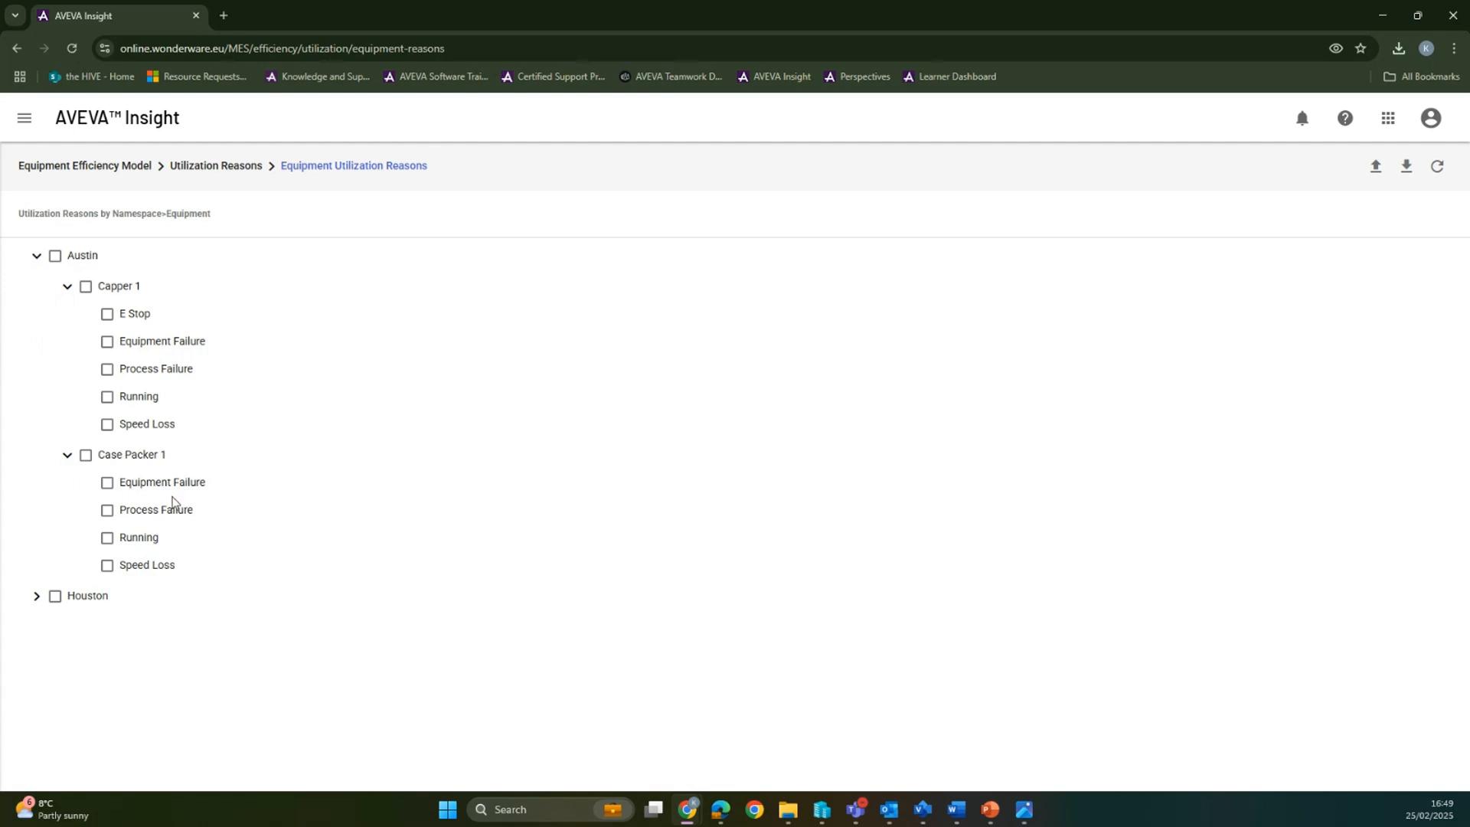
{"action": "left_click", "coordinate": [36, 597]}
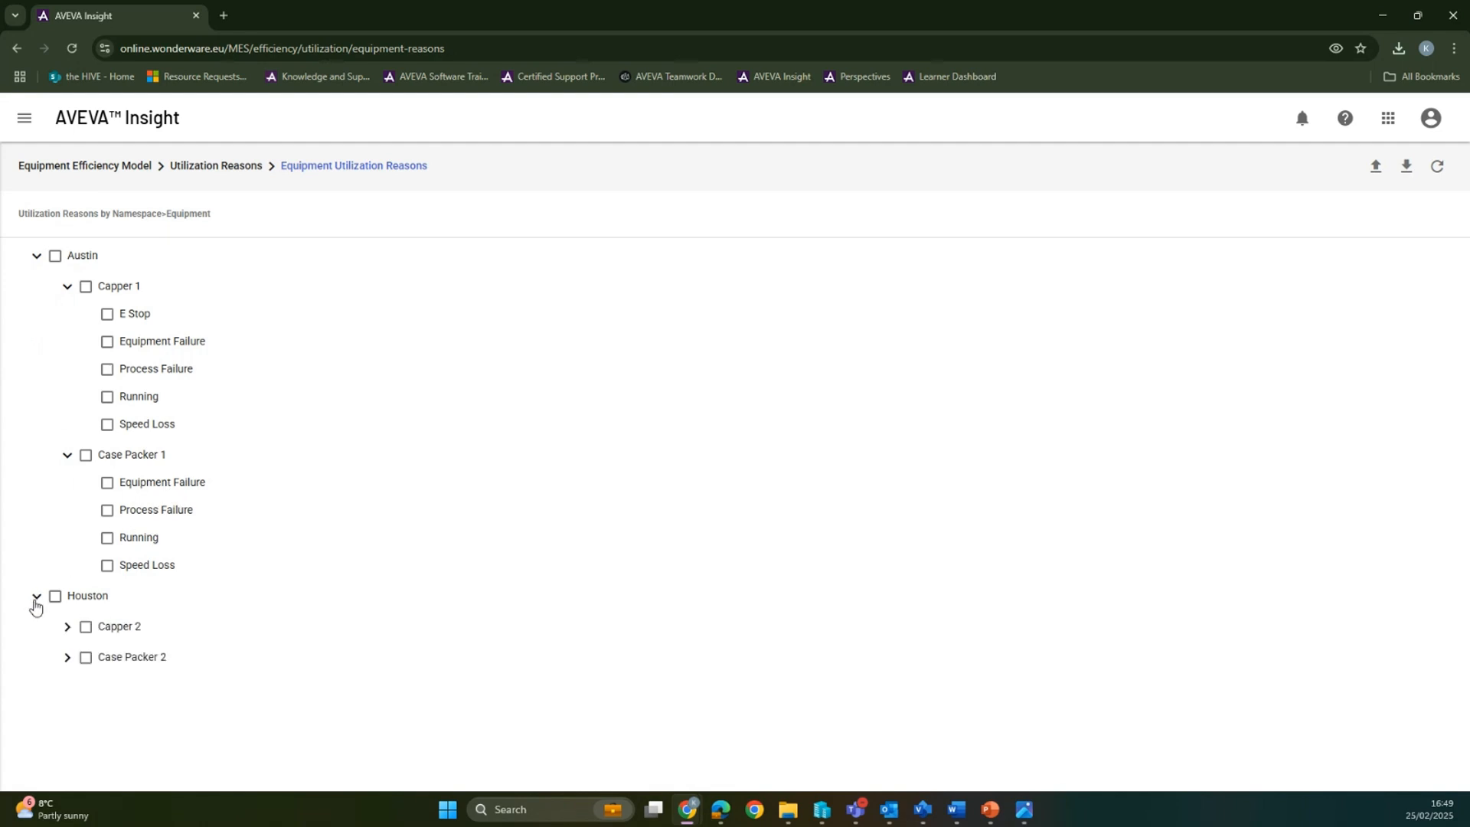
{"action": "left_click", "coordinate": [65, 629]}
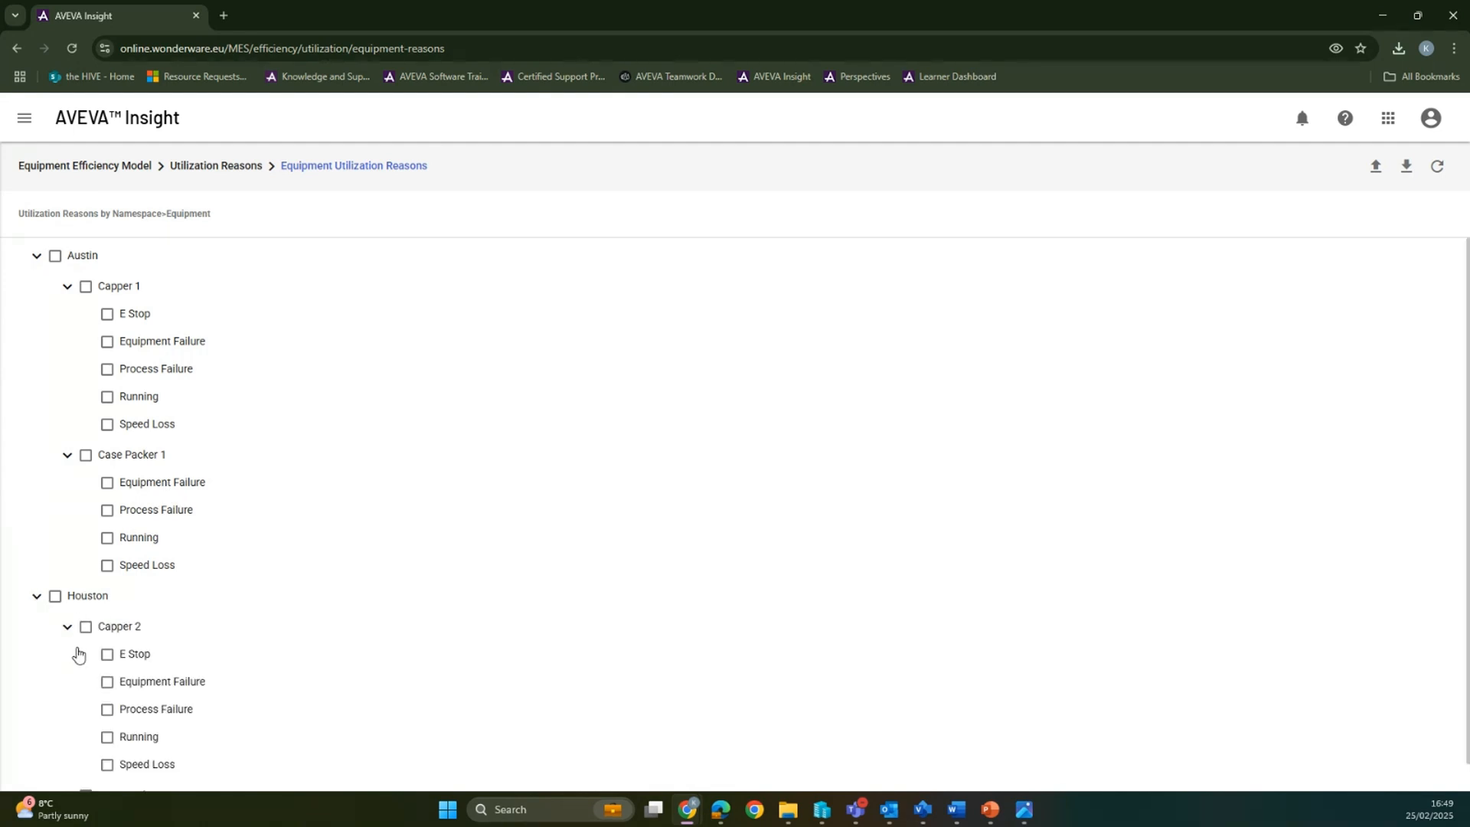
{"action": "scroll", "coordinate": [61, 597], "scroll_direction": "down", "scroll_amount": 2}
{"action": "left_click", "coordinate": [224, 170]}
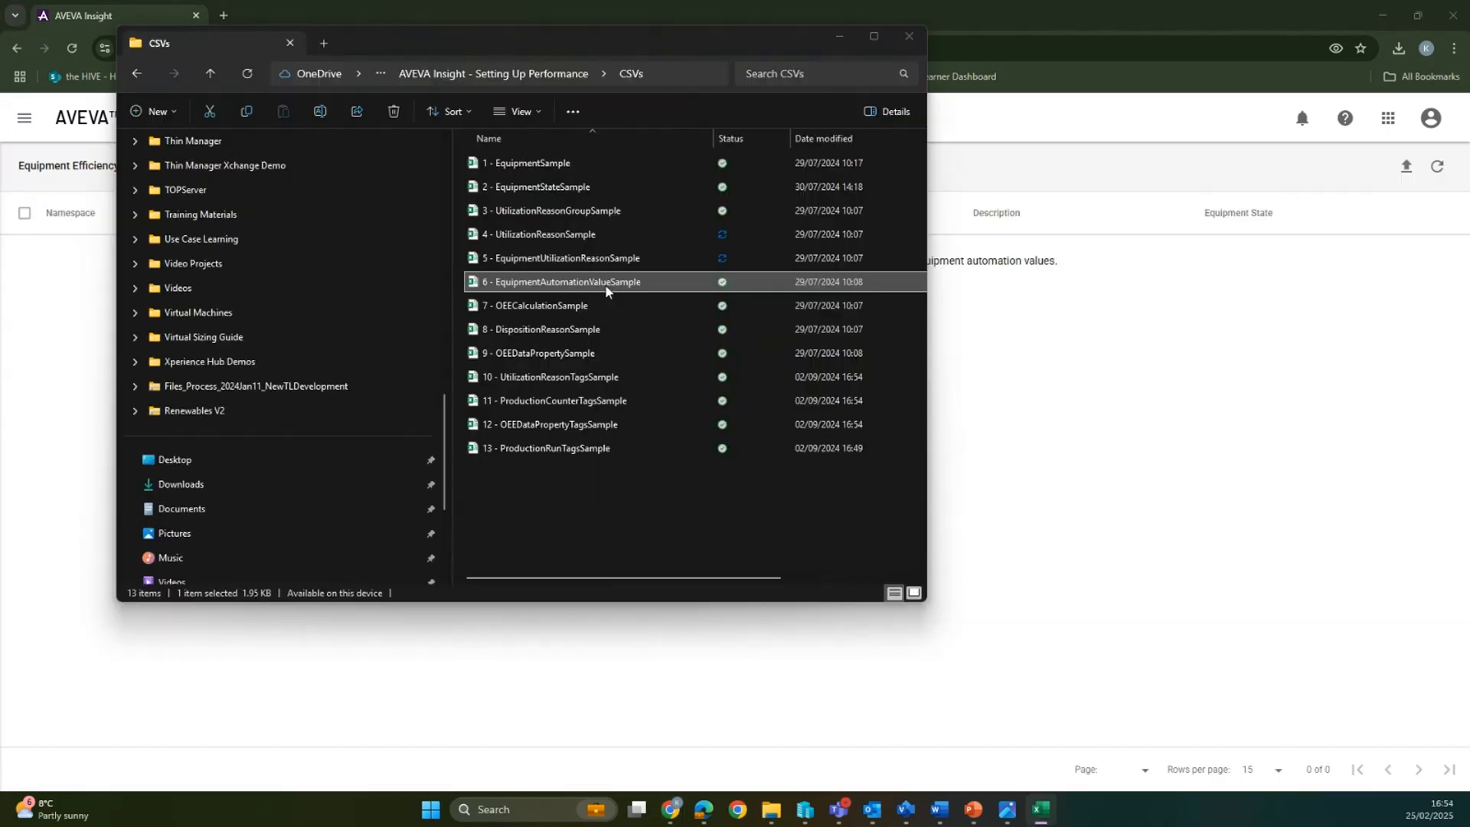
Check the file "6 - EquipmentAutomationValueSample" and import it as the equipment automation values
{"action": "double_click", "coordinate": [605, 286]}
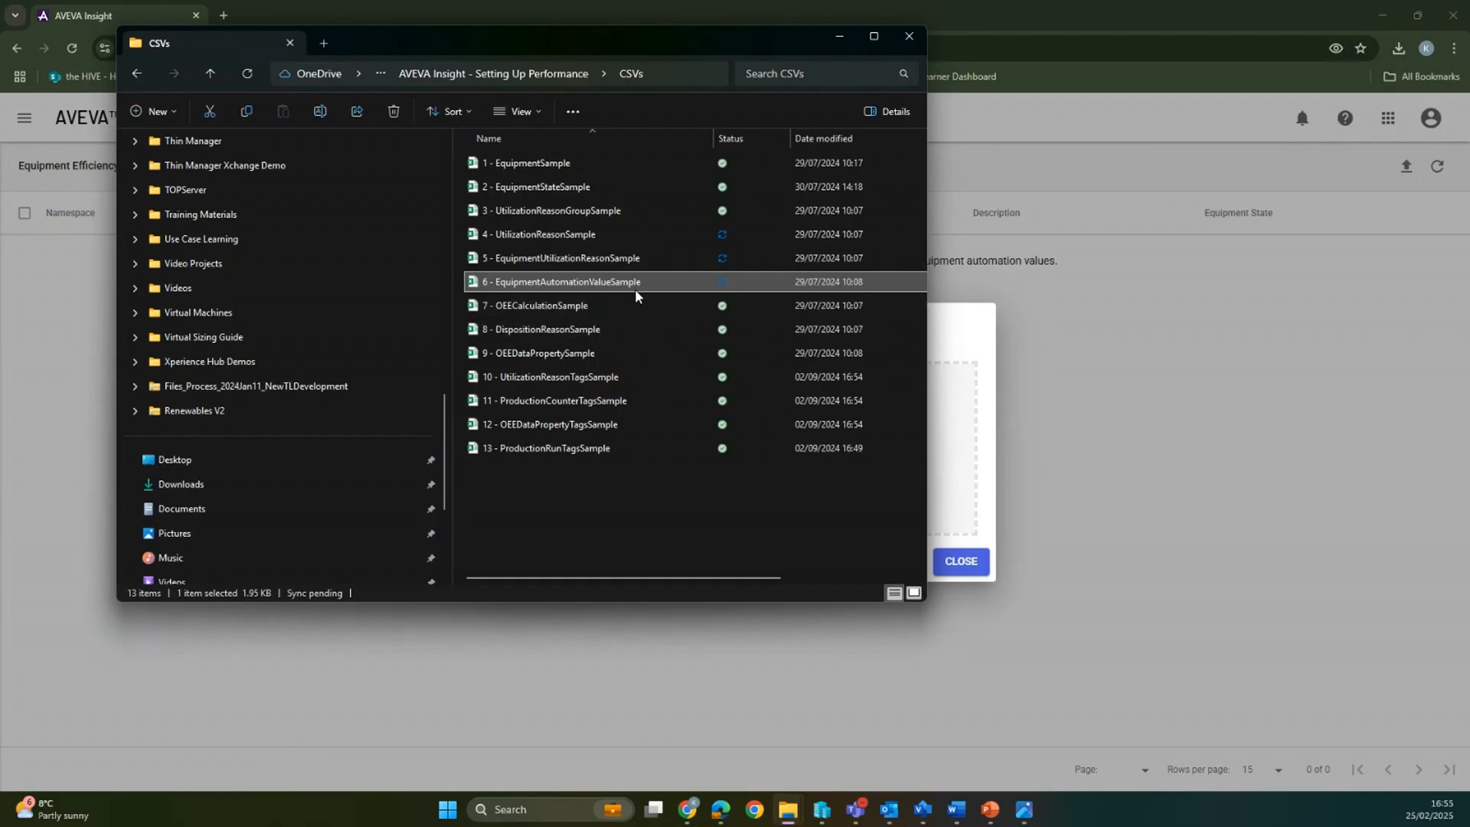
{"action": "left_click_drag", "start_coordinate": [632, 283], "coordinate": [952, 442]}
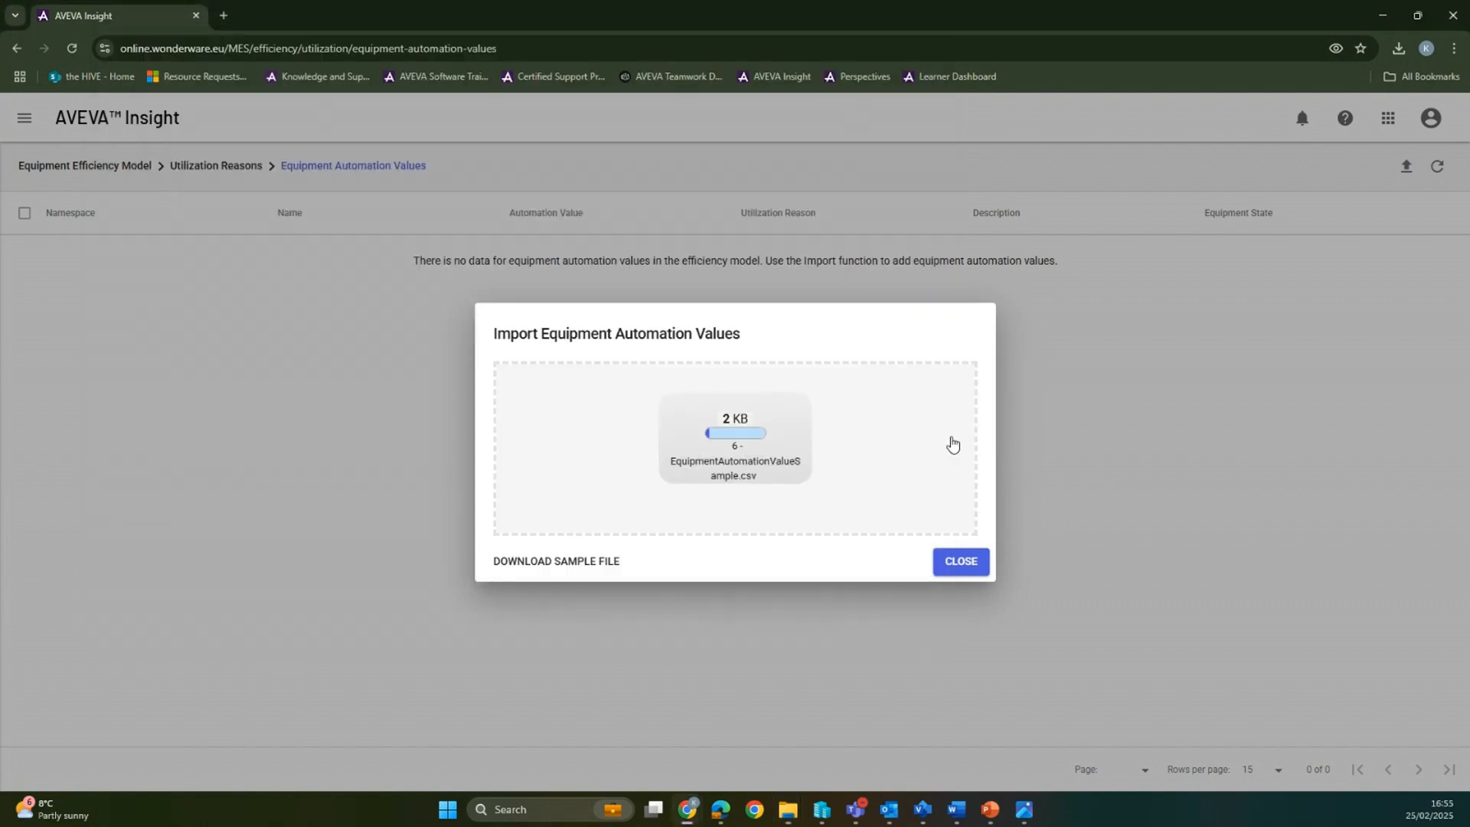
{"action": "left_click", "coordinate": [972, 561]}
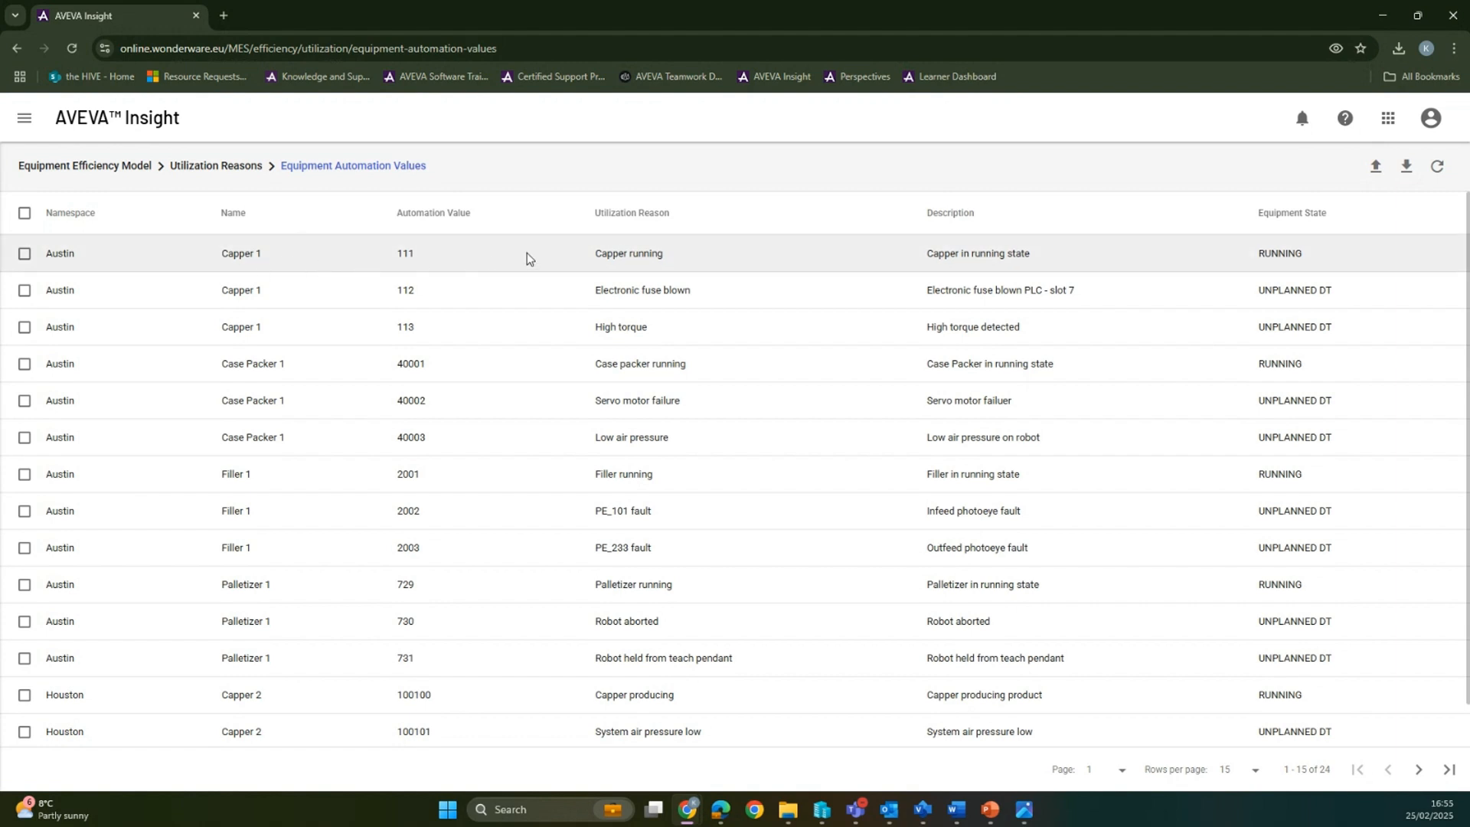
Review the imported equipment automation values with their utilization reasons and equipment states, and return to the Equipment Efficiency Model overview
{"action": "scroll", "coordinate": [527, 253], "scroll_direction": "down", "scroll_amount": 1}
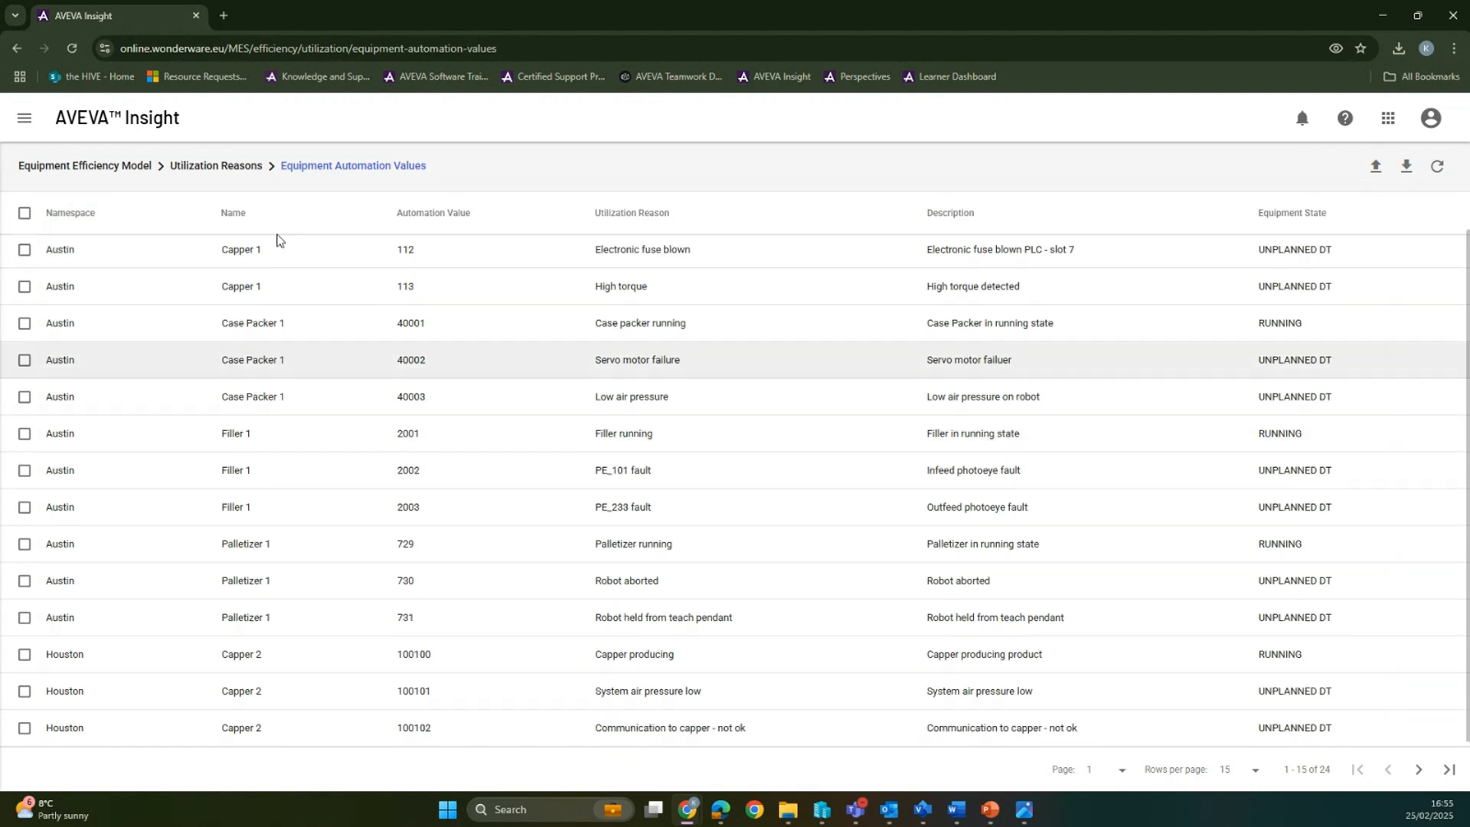
{"action": "left_click", "coordinate": [216, 165]}
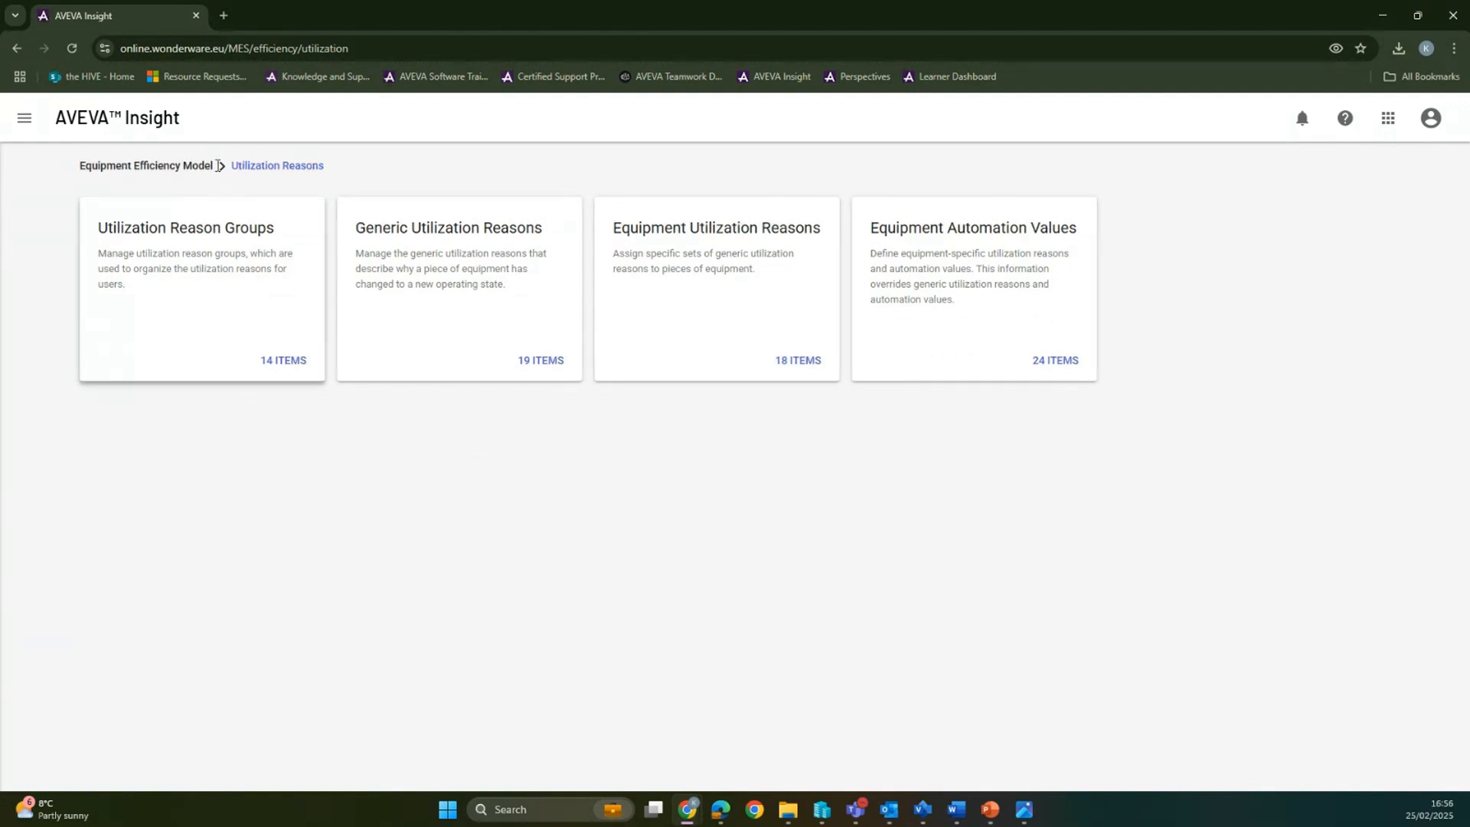
{"action": "left_click", "coordinate": [175, 167]}
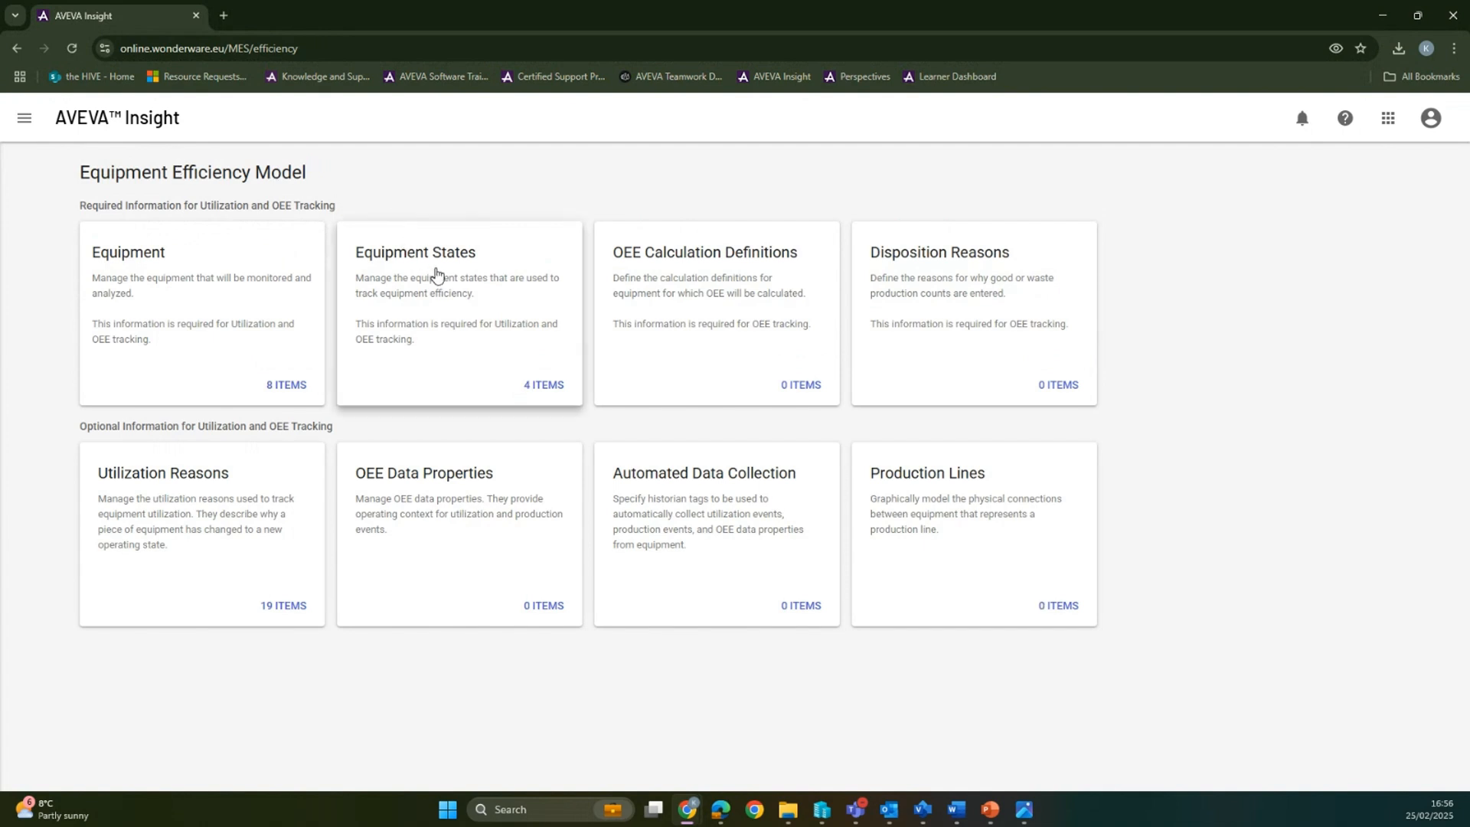
Import the OEE calculation definitions from the file "7 - OEECalculationSample"
{"action": "left_click", "coordinate": [732, 281]}
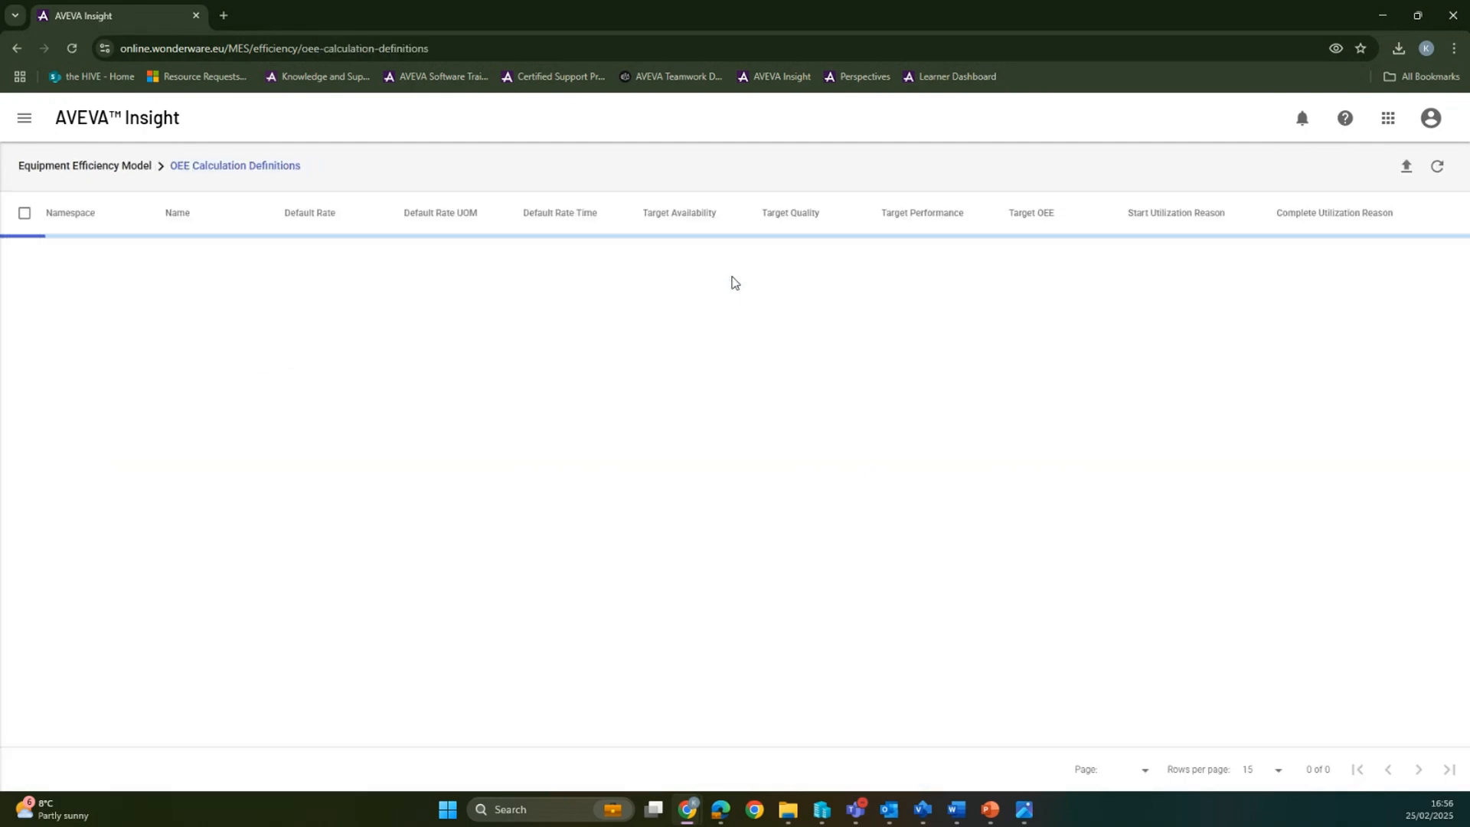
{"action": "left_click", "coordinate": [1406, 166]}
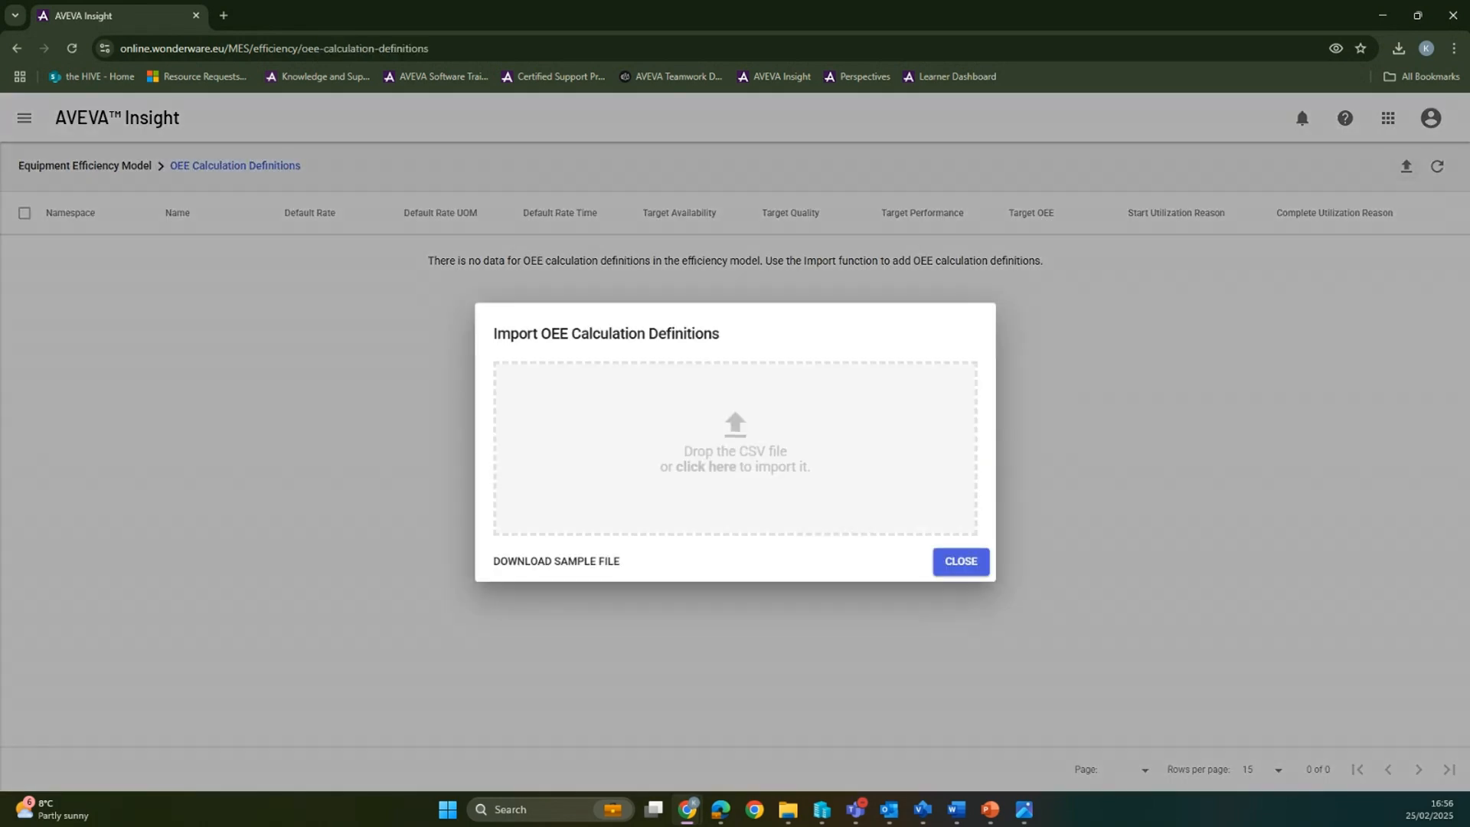
{"action": "key", "text": "alt+Tab"}
{"action": "left_click_drag", "start_coordinate": [574, 312], "coordinate": [957, 398]}
{"action": "left_click", "coordinate": [960, 561]}
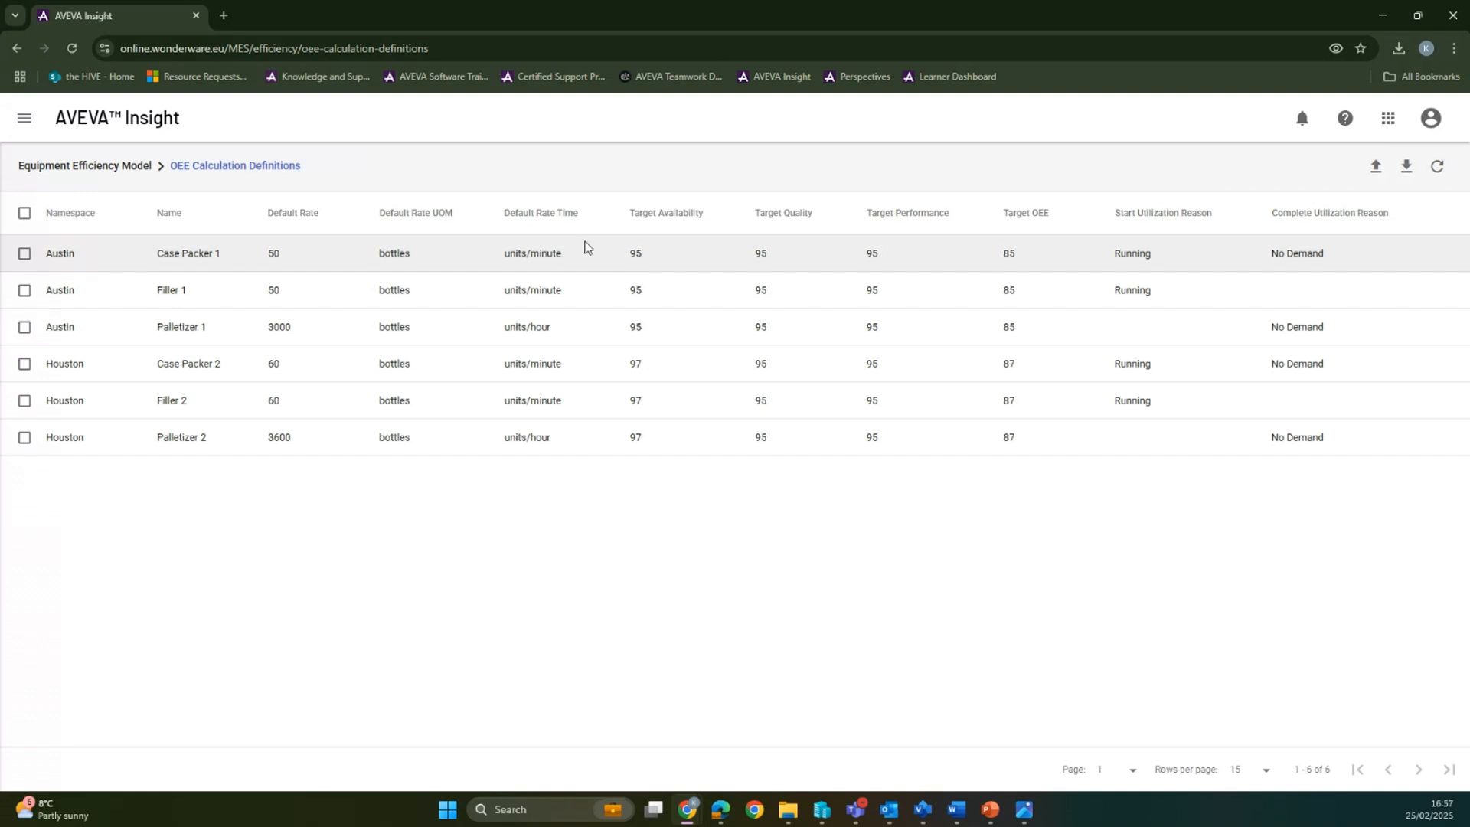
{"action": "left_click", "coordinate": [669, 216]}
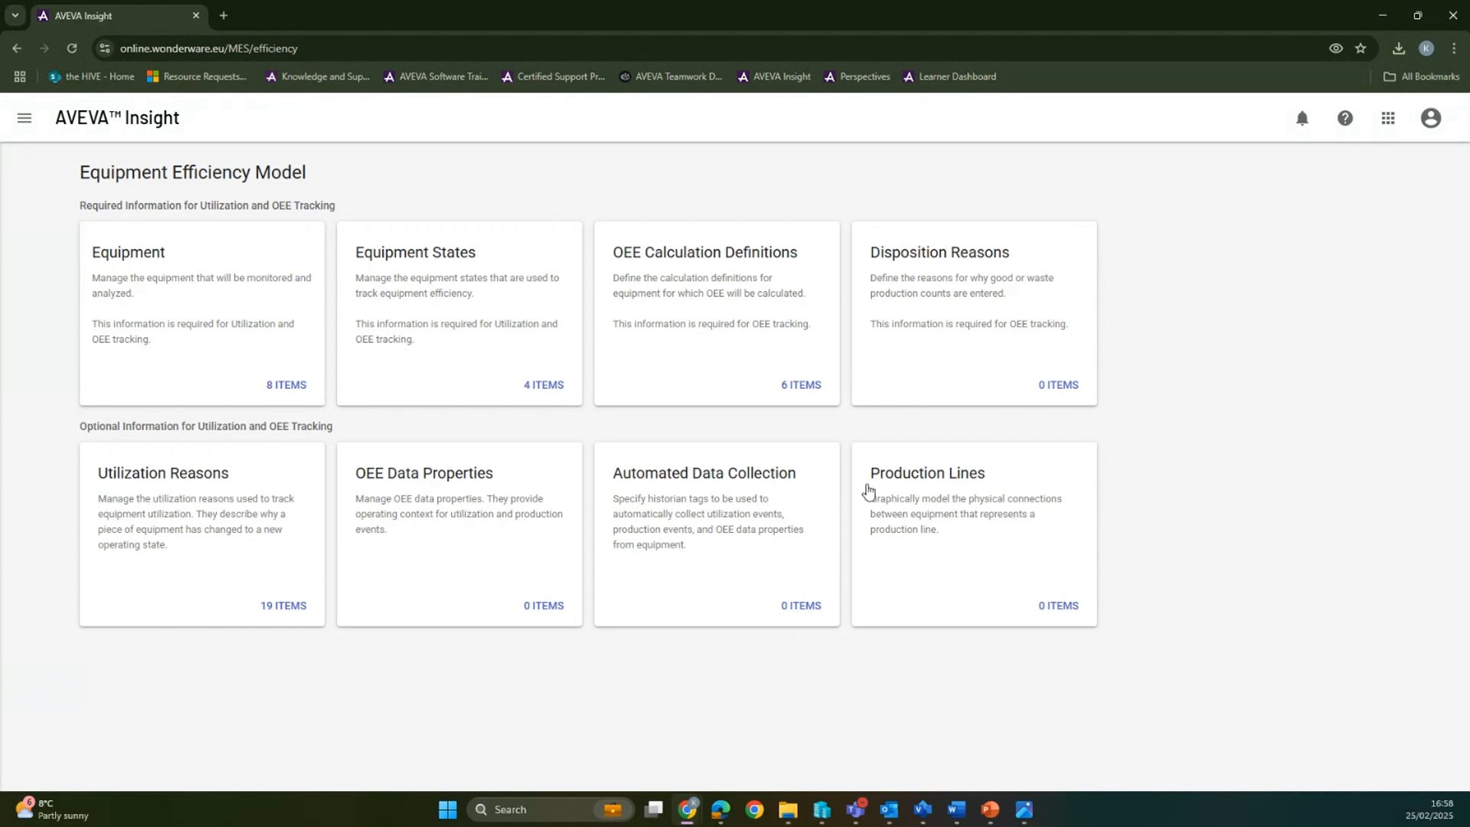
Import the disposition reasons from the file "8 - DispositionReasonSample"
{"action": "left_click", "coordinate": [948, 324]}
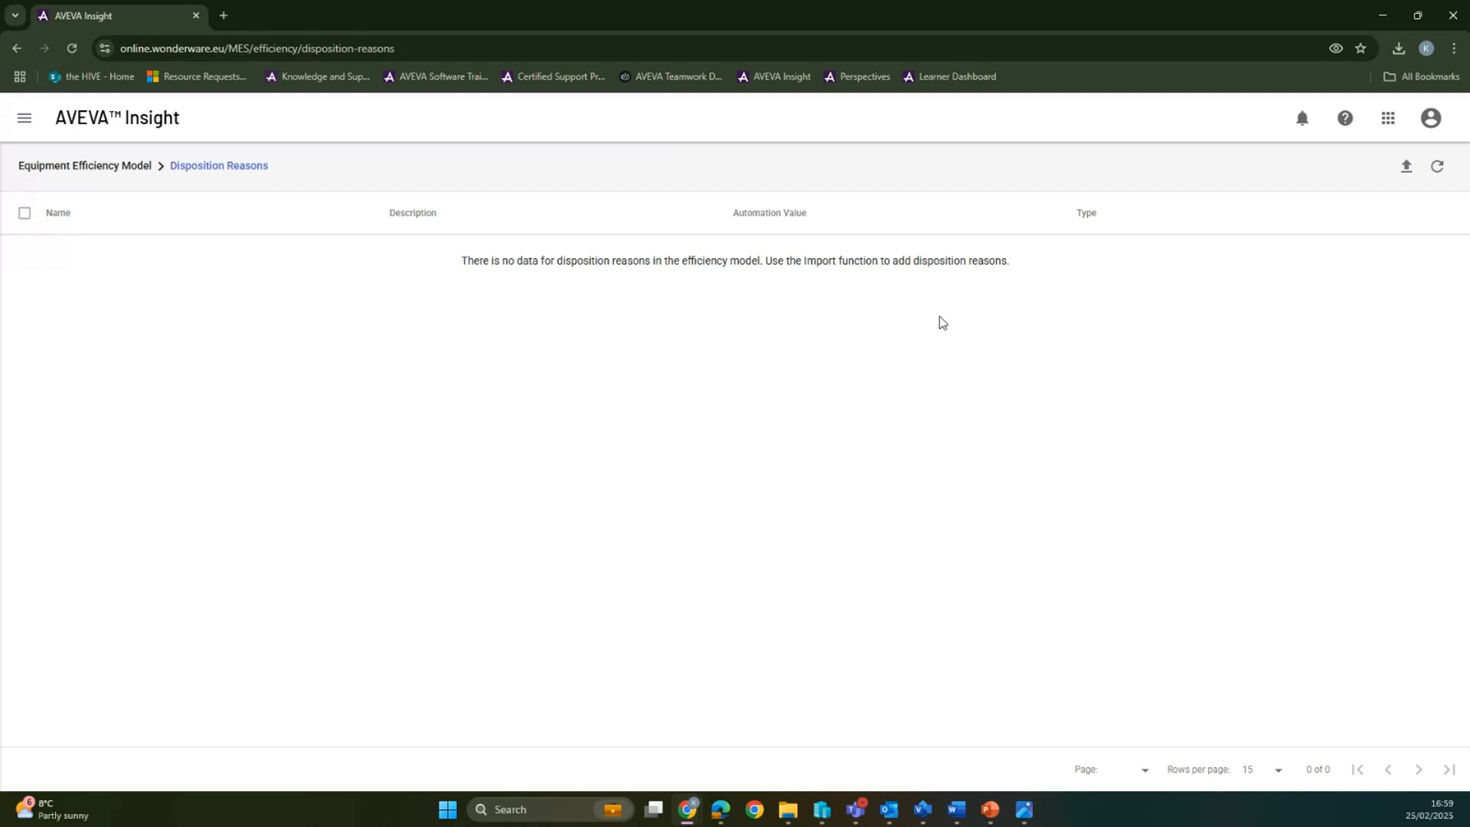
{"action": "left_click", "coordinate": [1406, 166]}
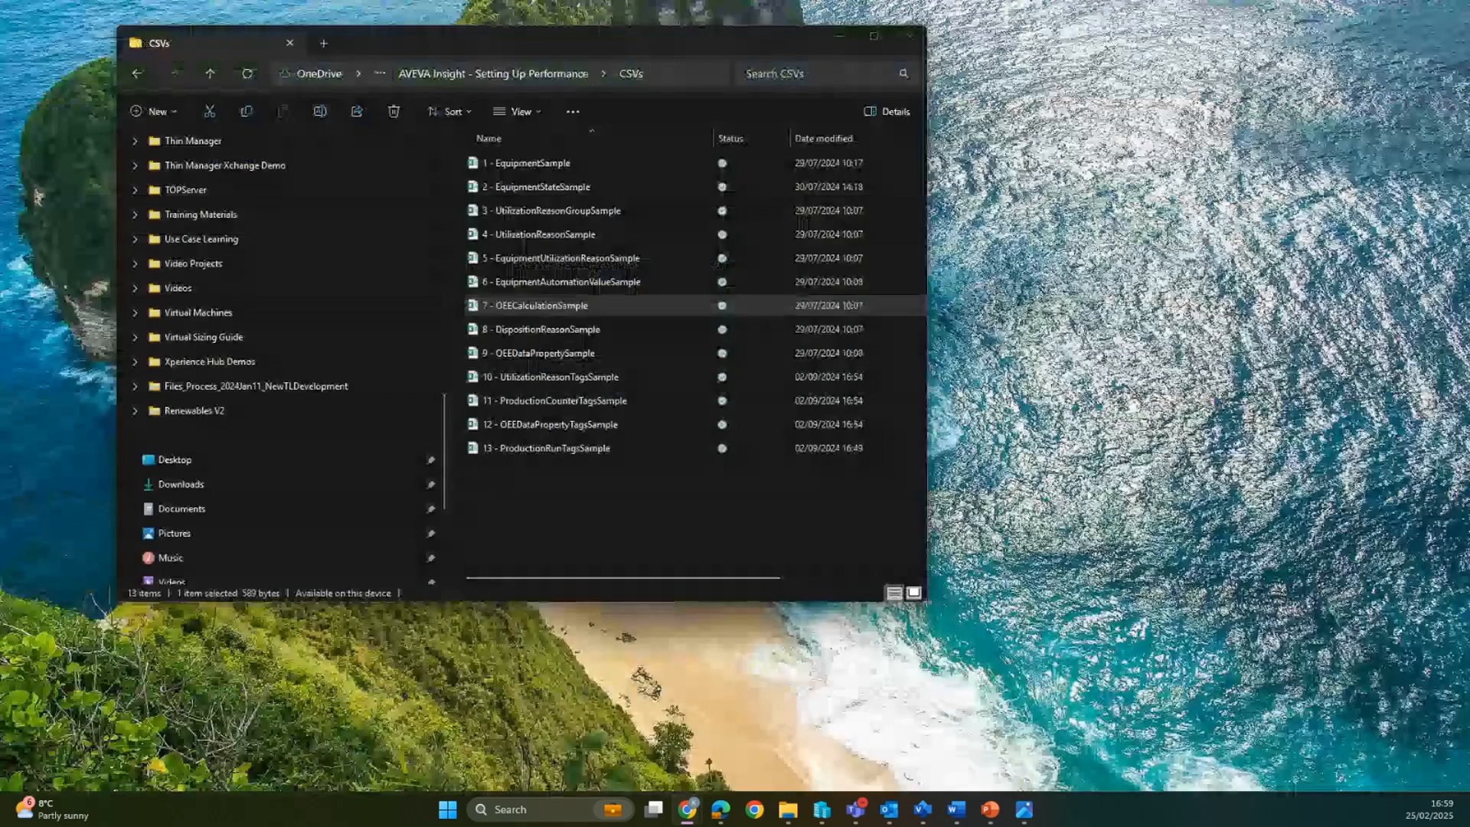
{"action": "left_click_drag", "start_coordinate": [589, 327], "coordinate": [930, 429]}
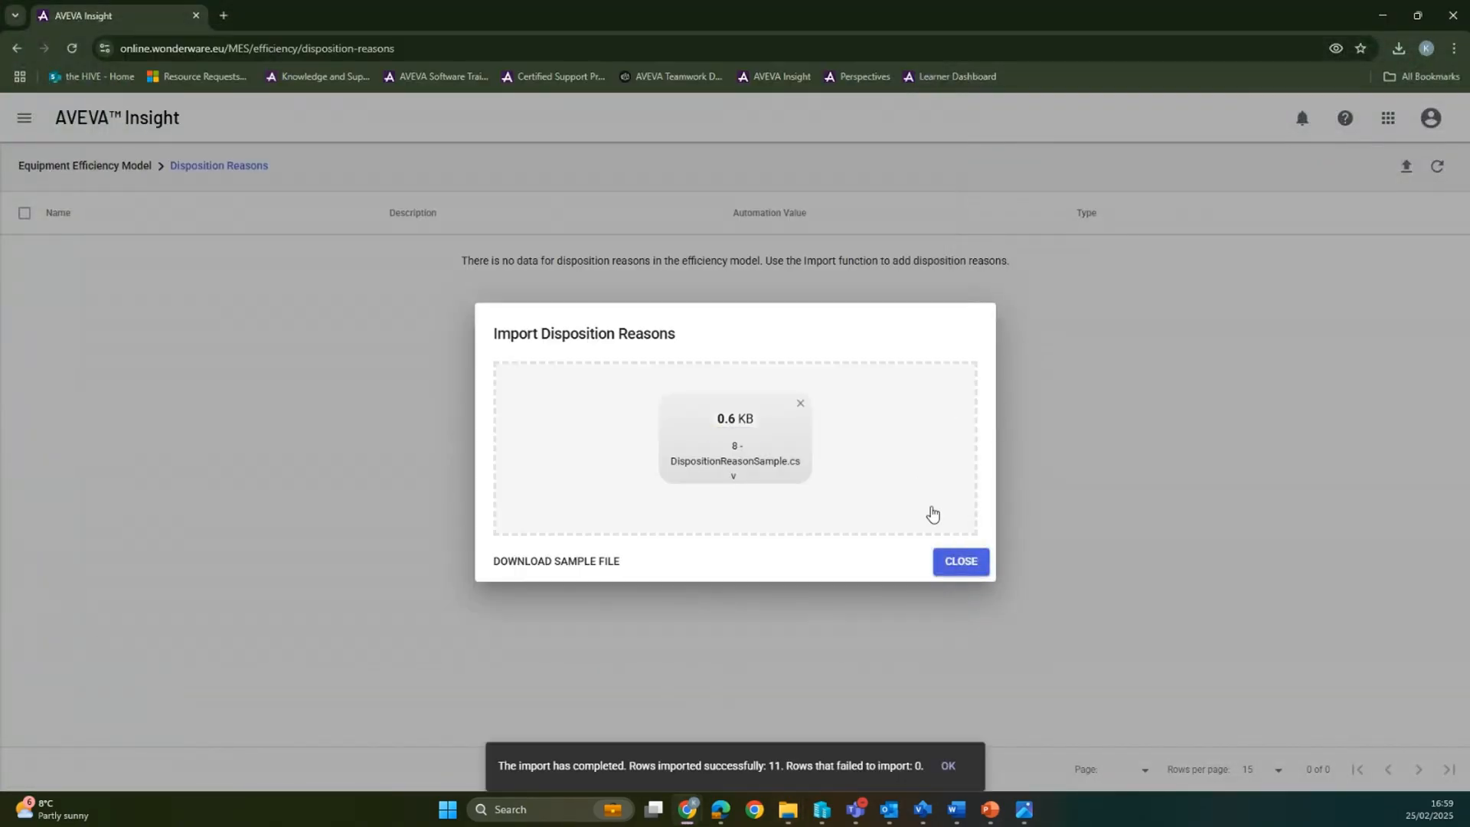
{"action": "left_click", "coordinate": [961, 562]}
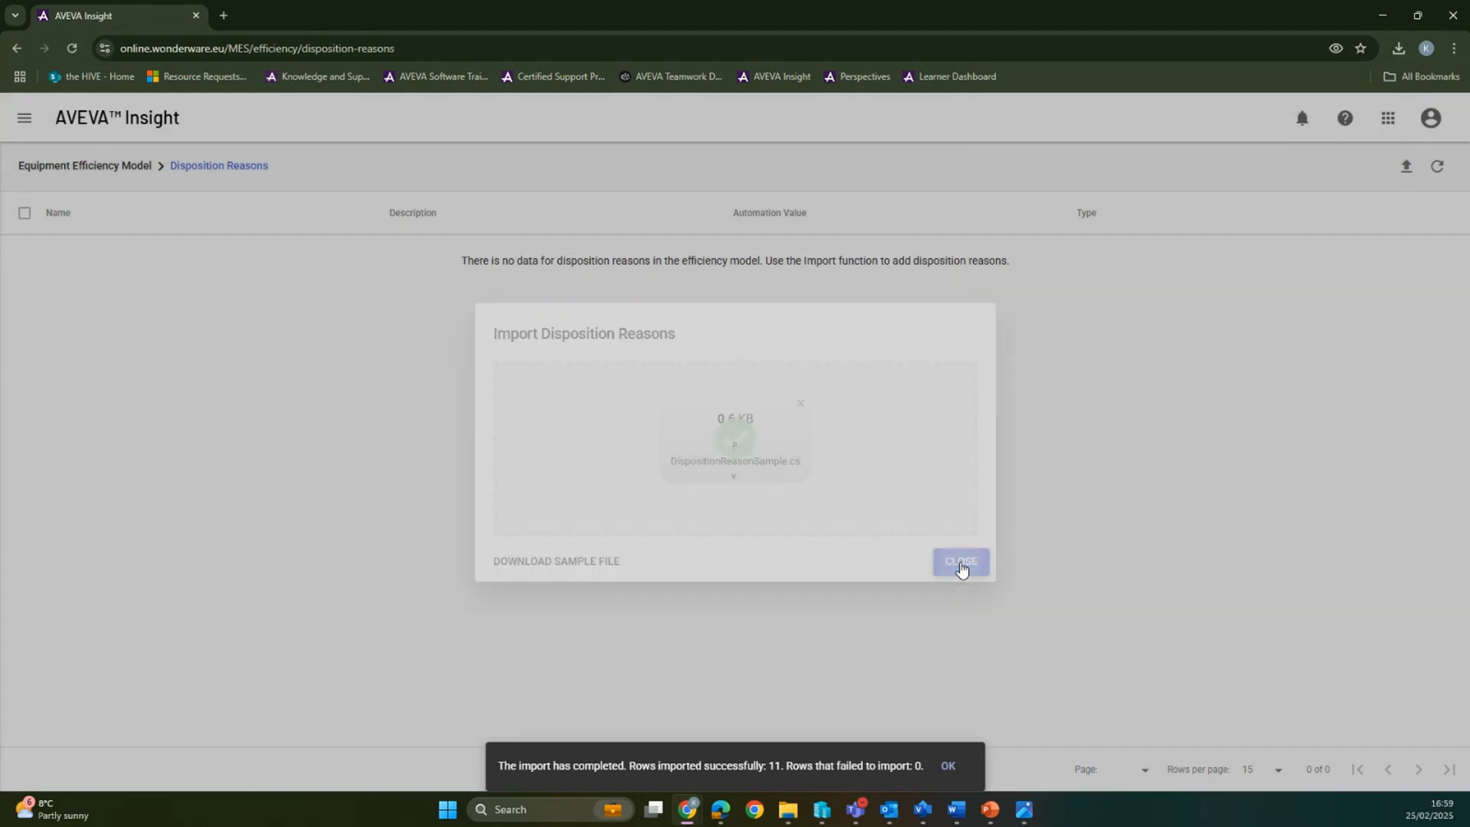